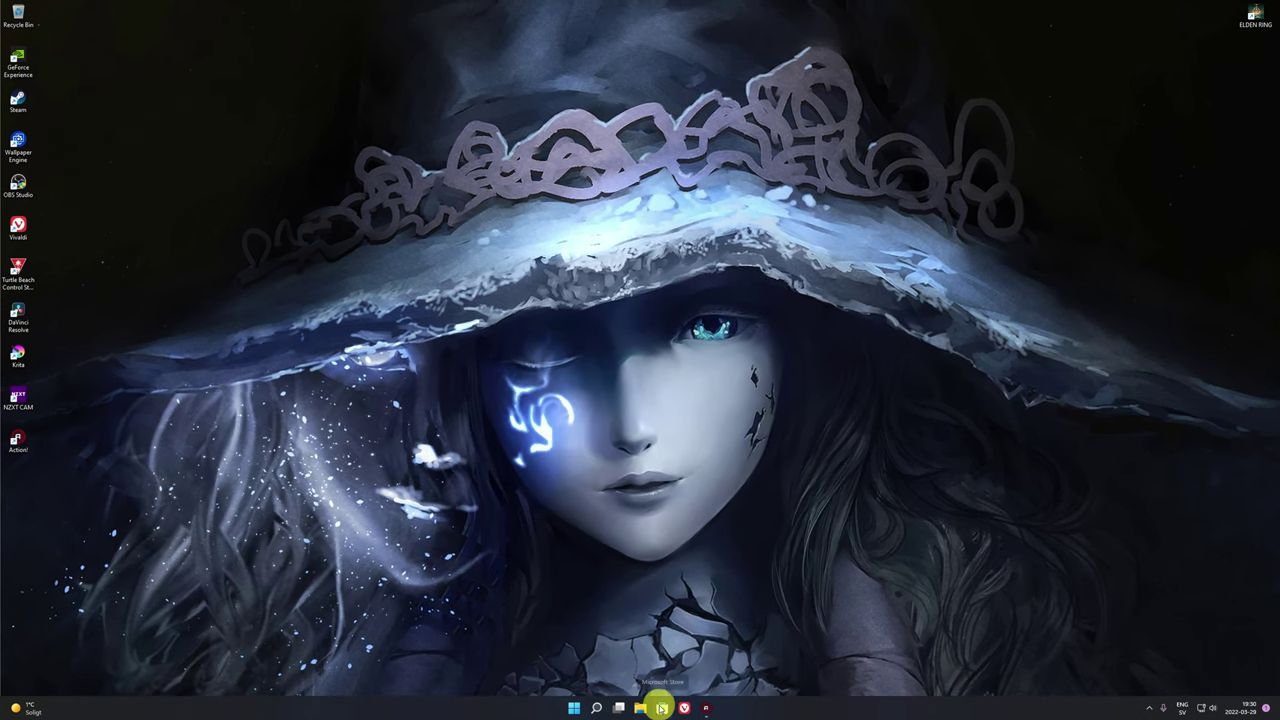
Search Microsoft Store for 'li' and open the Lively Wallpaper app page to install it
left_click(662, 708)
left_click(550, 11)
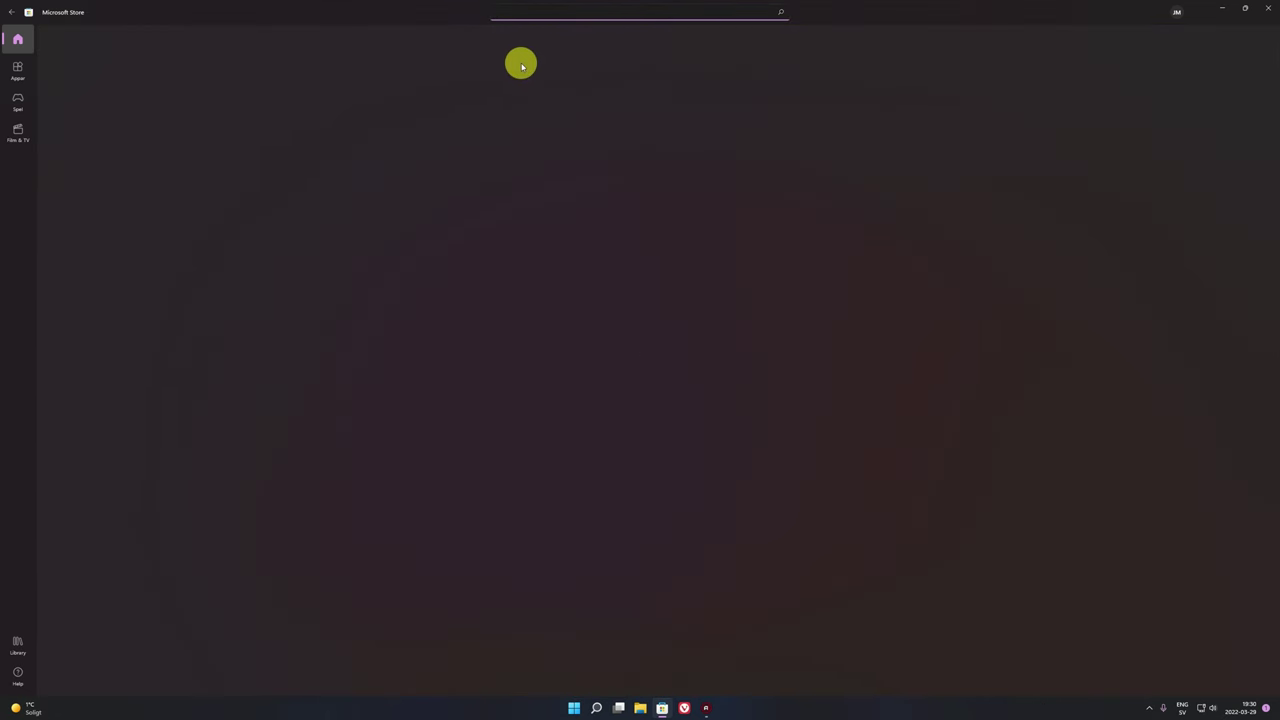
left_click(16, 14)
left_click(519, 10)
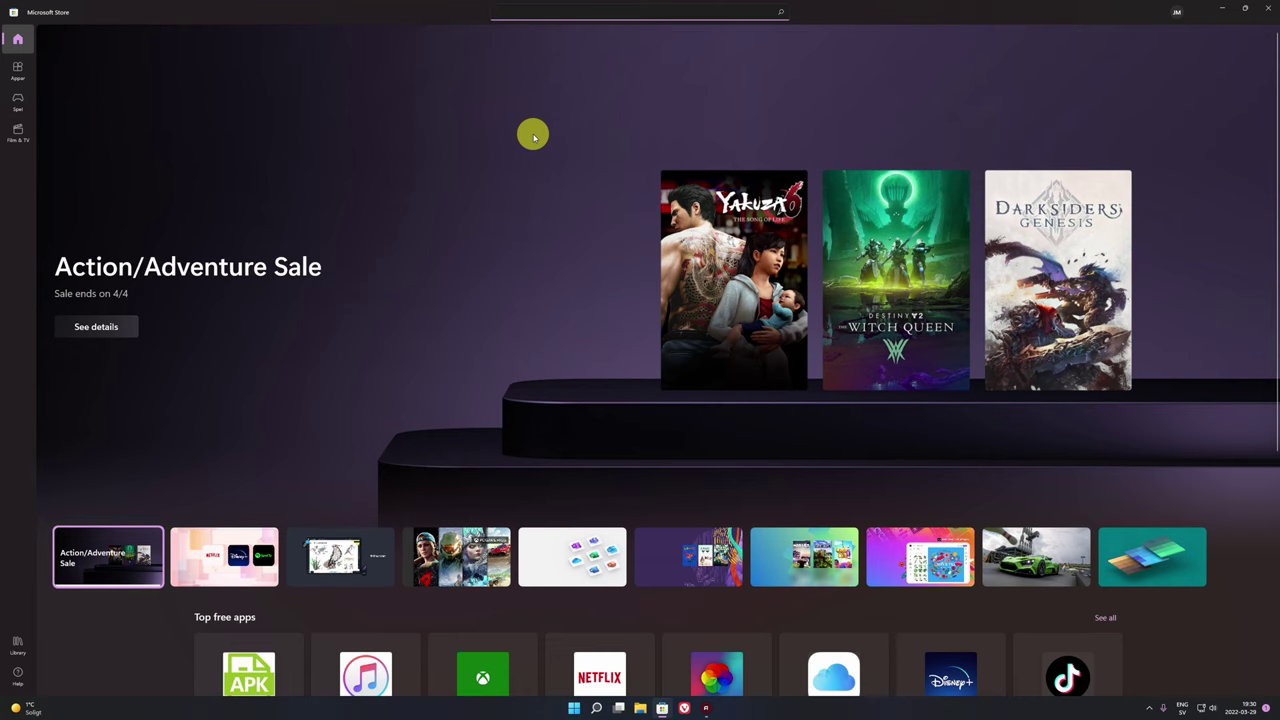
type("li")
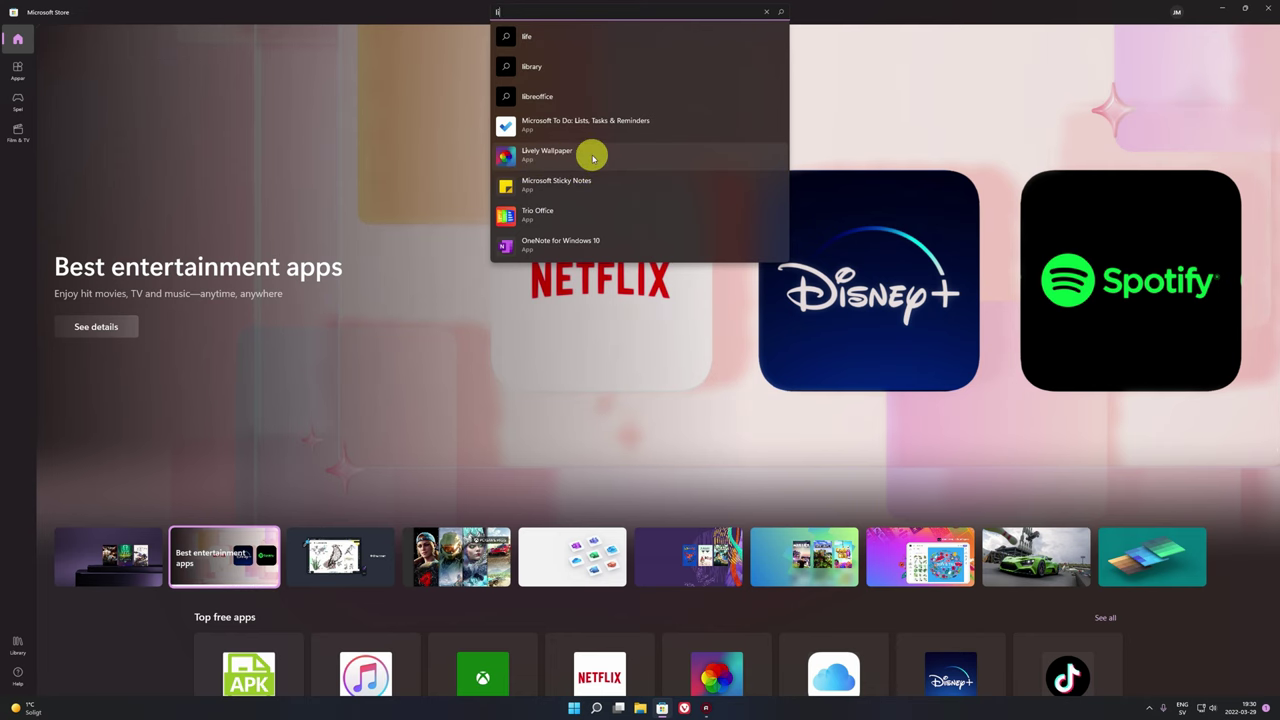
left_click(593, 158)
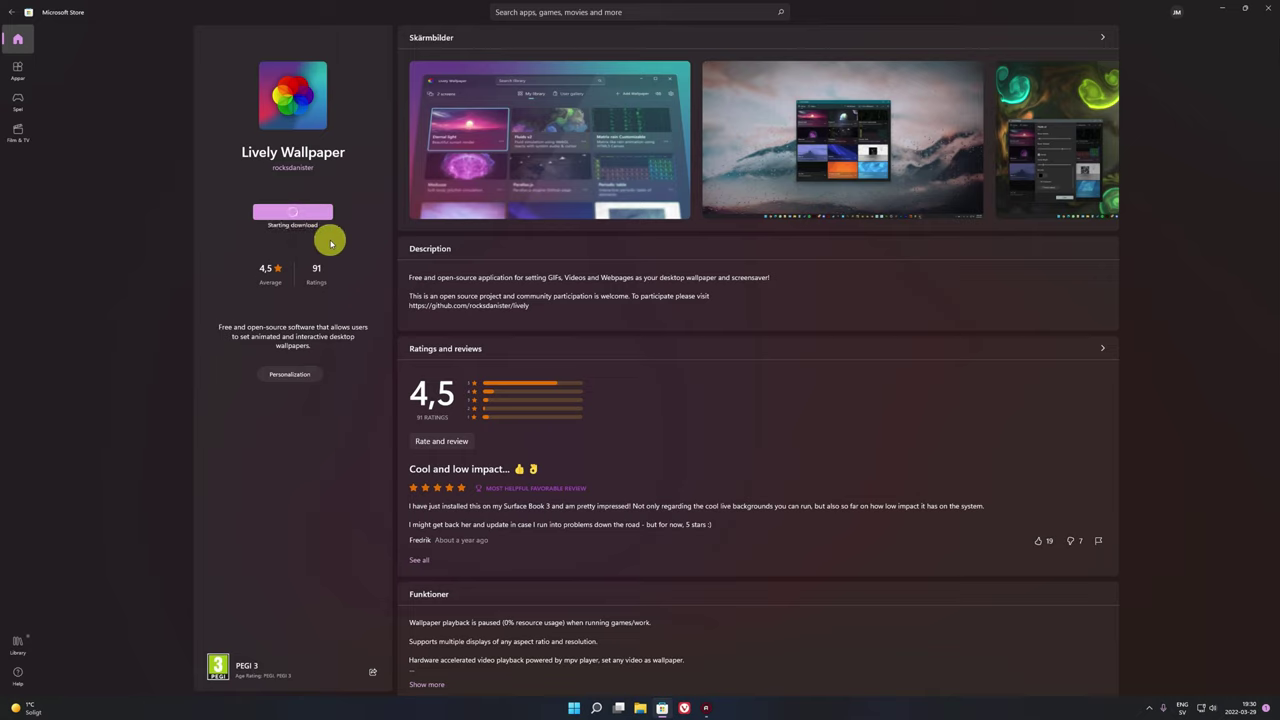
scroll(331, 243, "down", 1)
Close the Store and quit Wallpaper Engine from the tray to restore the default wallpaper
left_click(1266, 9)
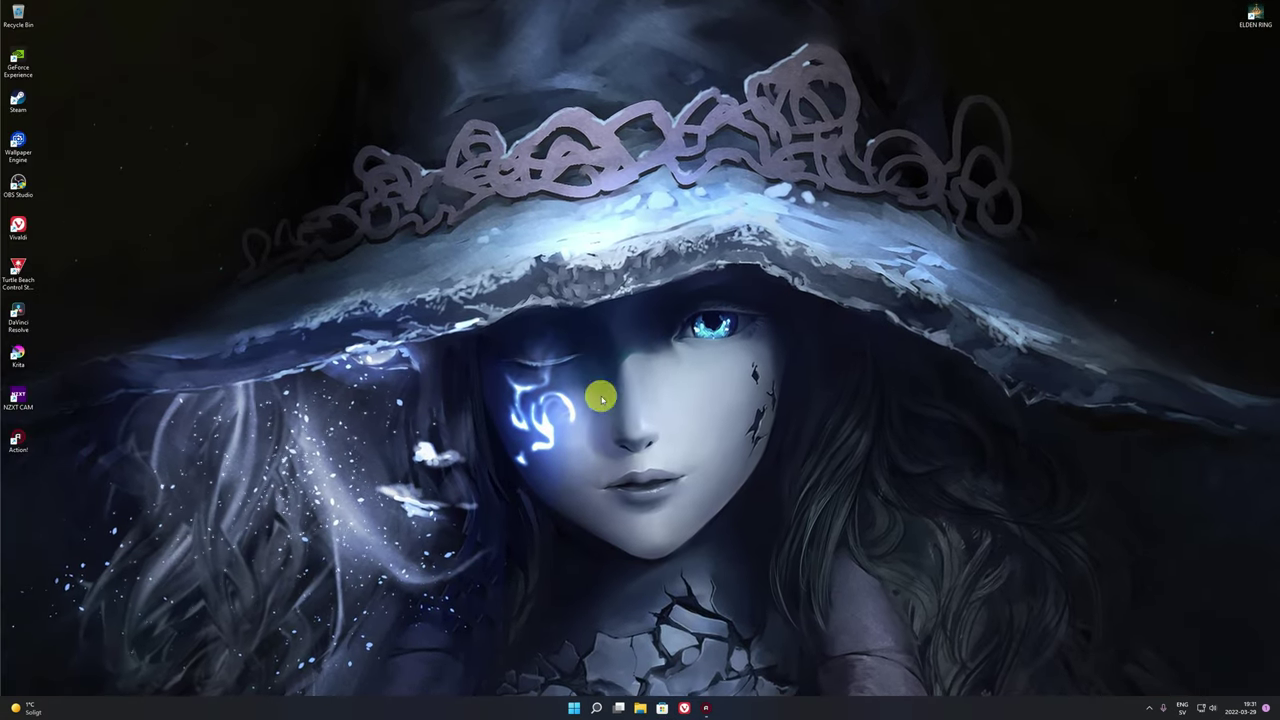
left_click(1149, 708)
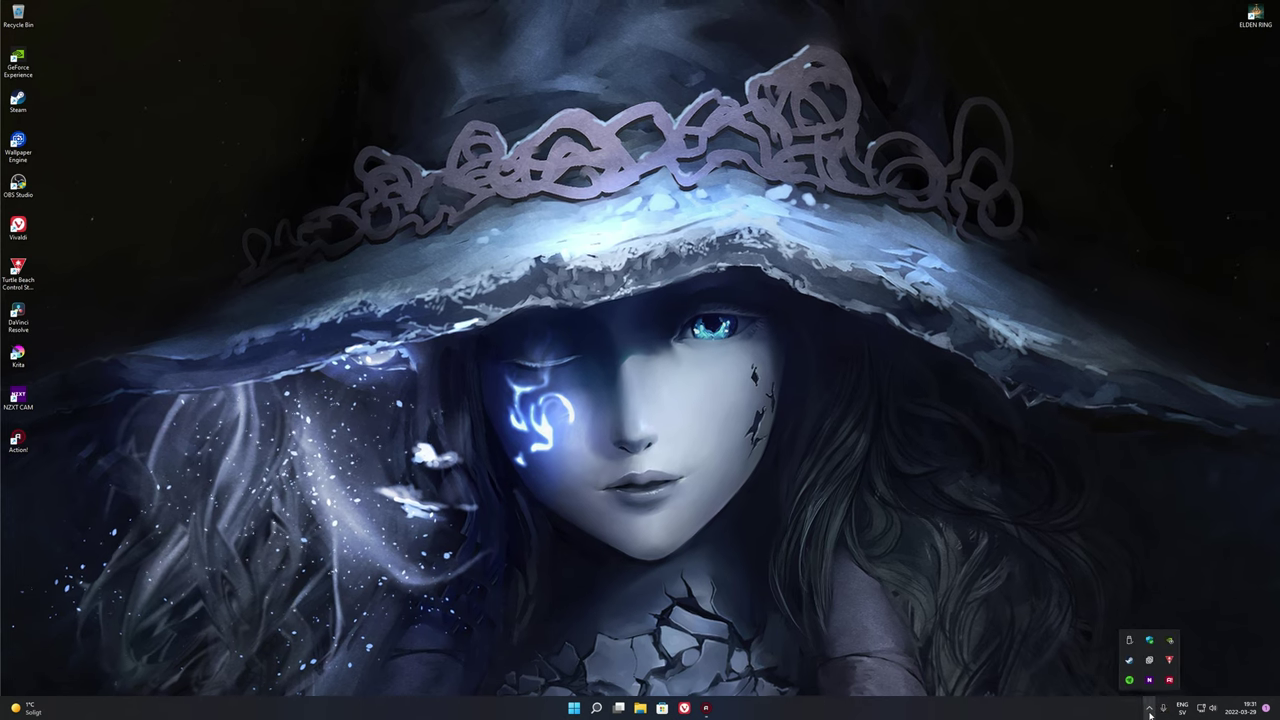
right_click(1149, 660)
left_click(1179, 656)
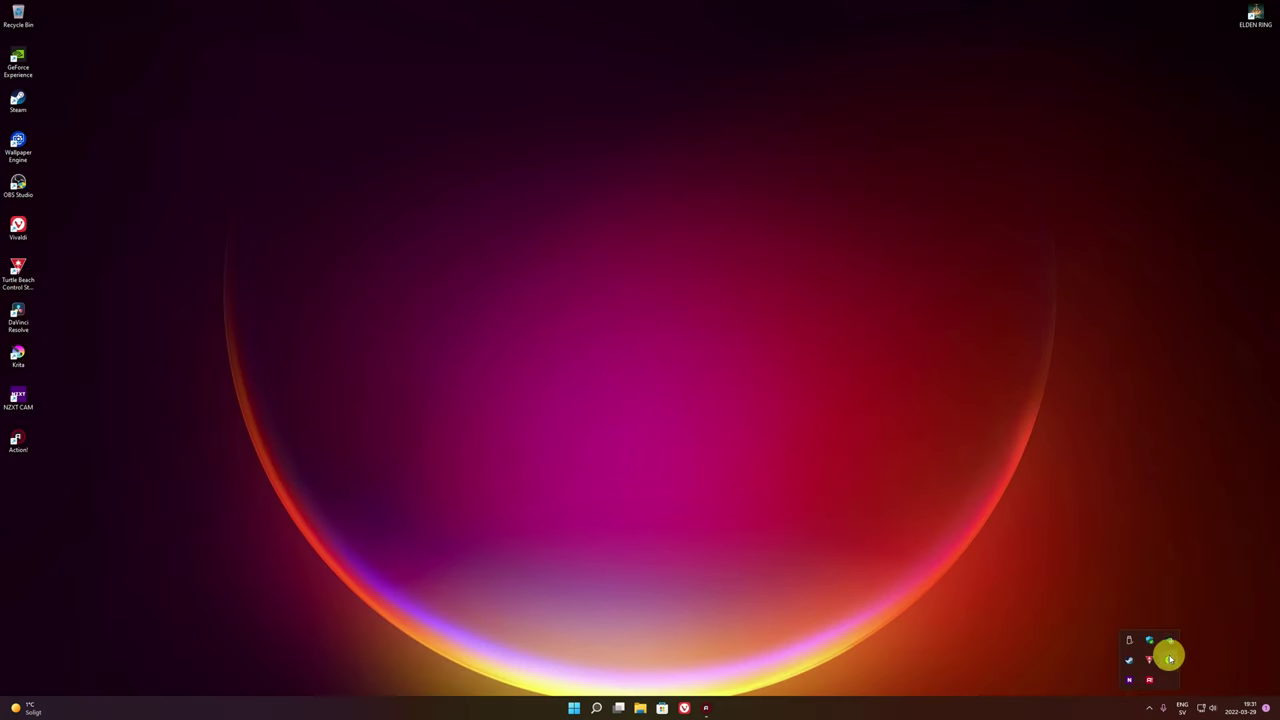
right_click(349, 198)
left_click(699, 335)
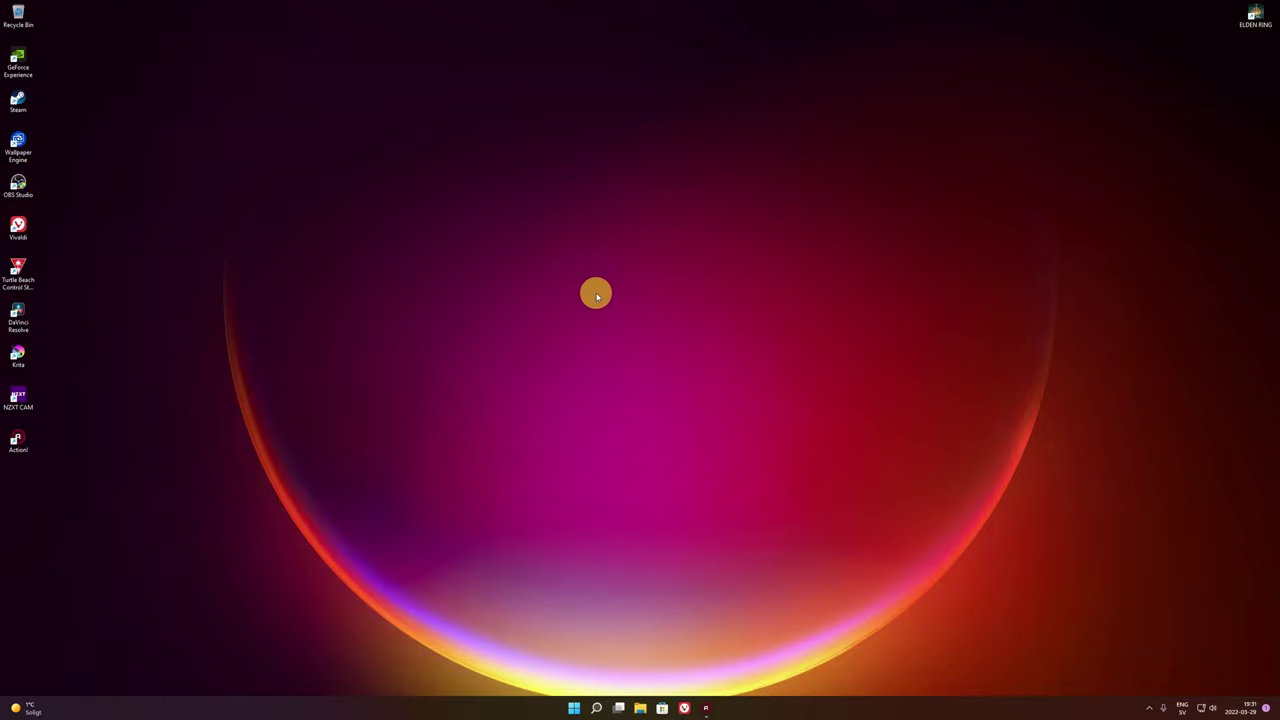
right_click(482, 225)
left_click(578, 593)
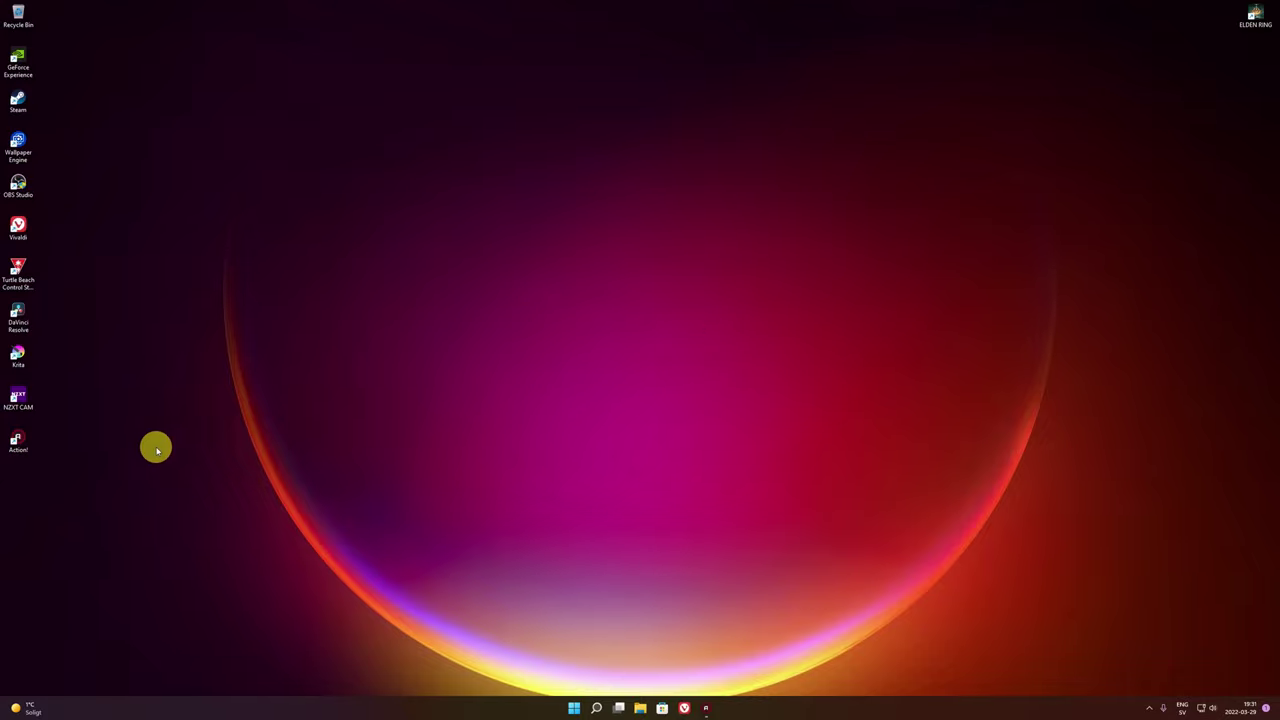
Launch Lively Wallpaper from the Start menu
left_click(574, 708)
left_click(546, 575)
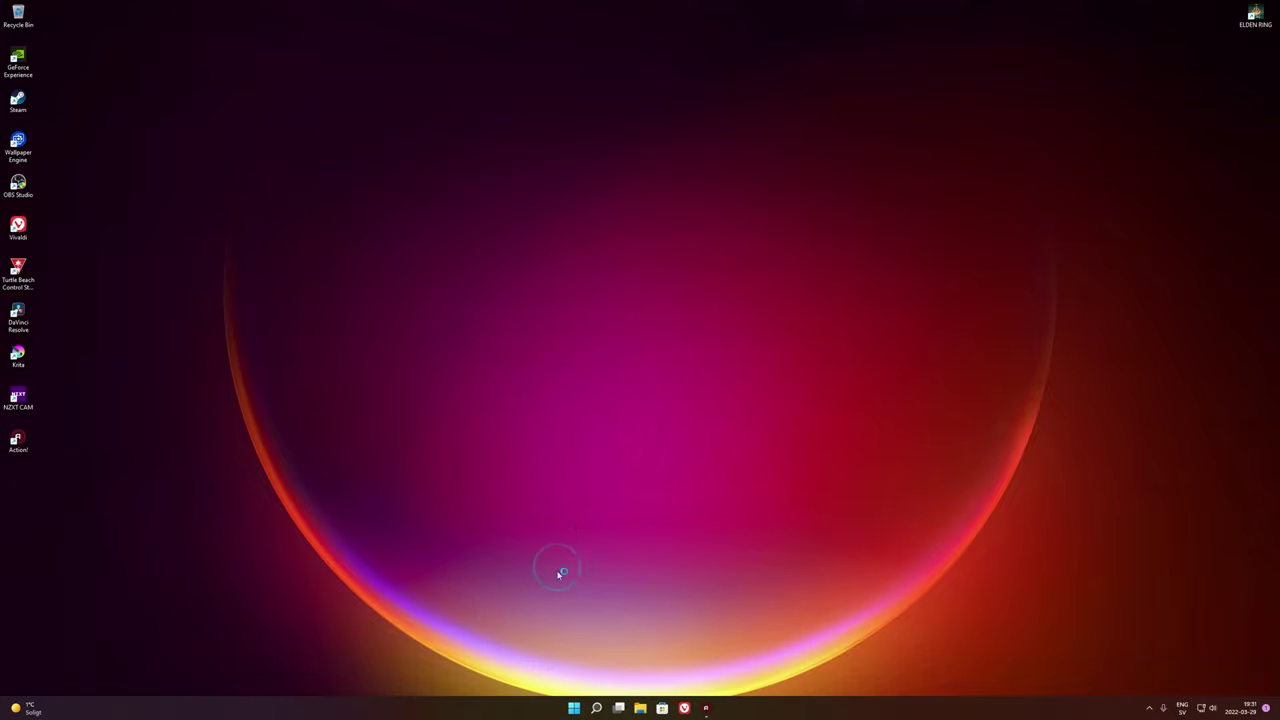
left_click(574, 708)
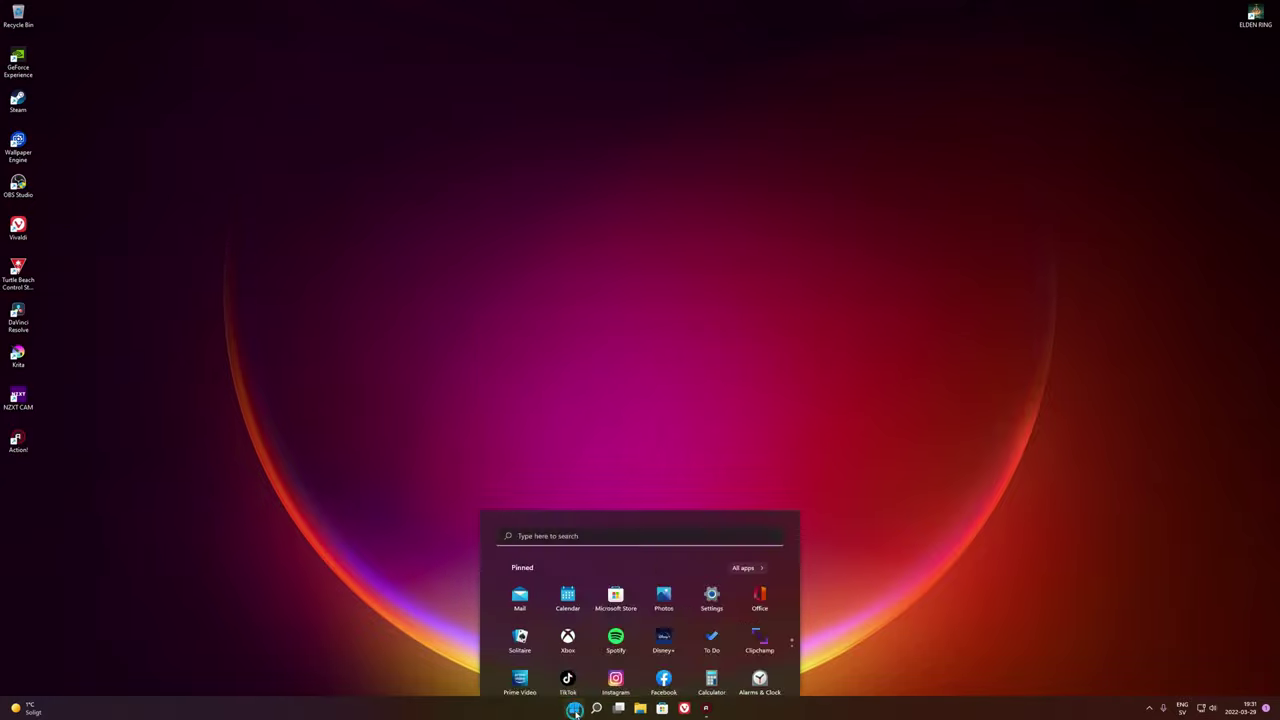
left_click(652, 425)
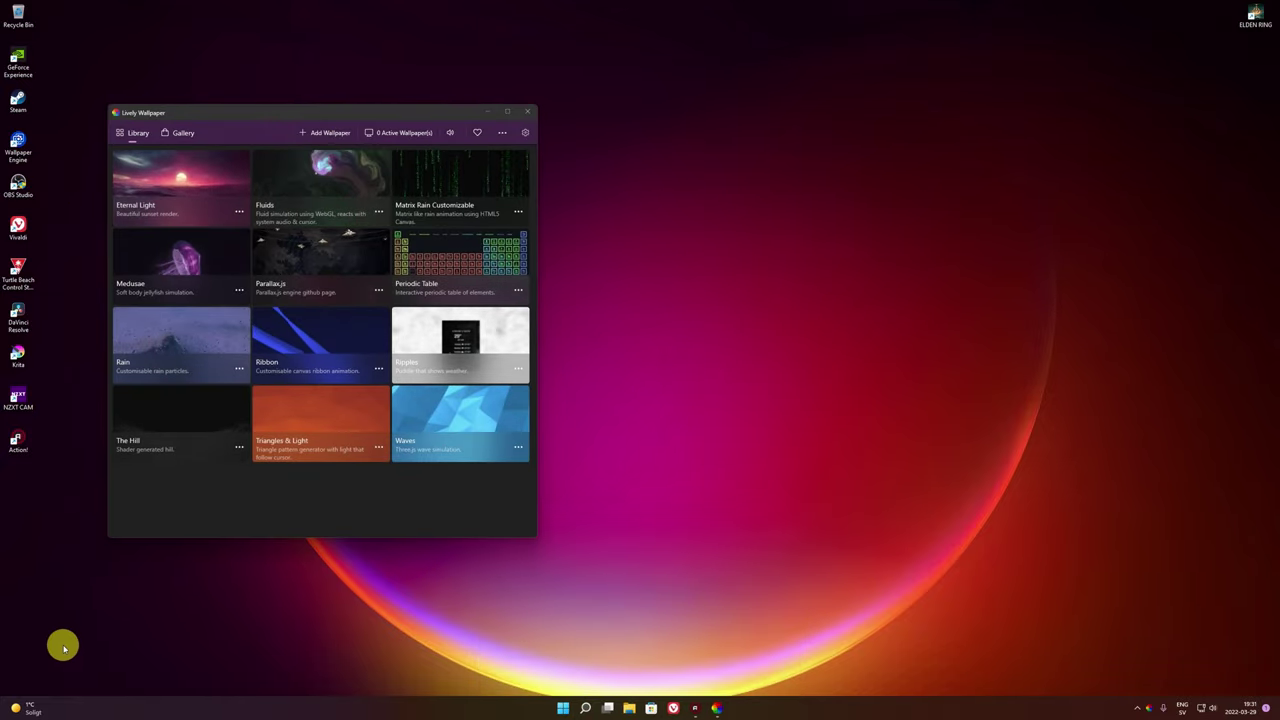
mouse_move(12, 704)
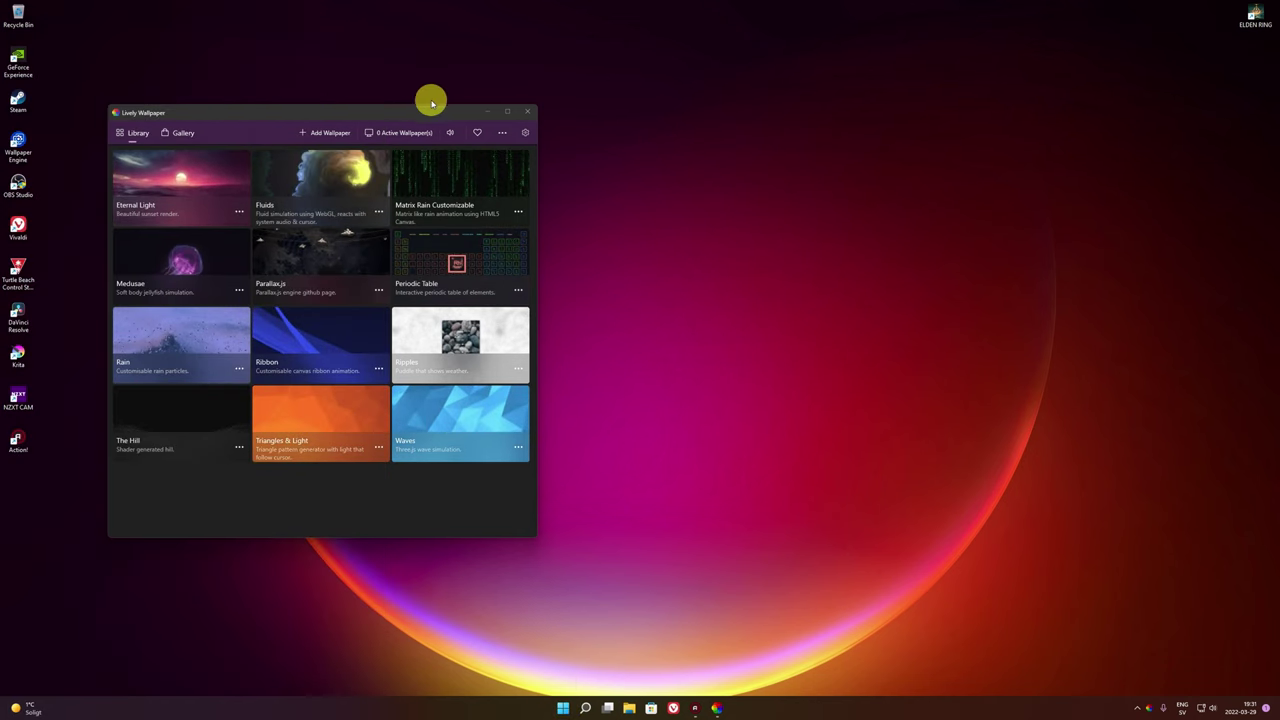
left_click_drag(354, 100, 571, 118)
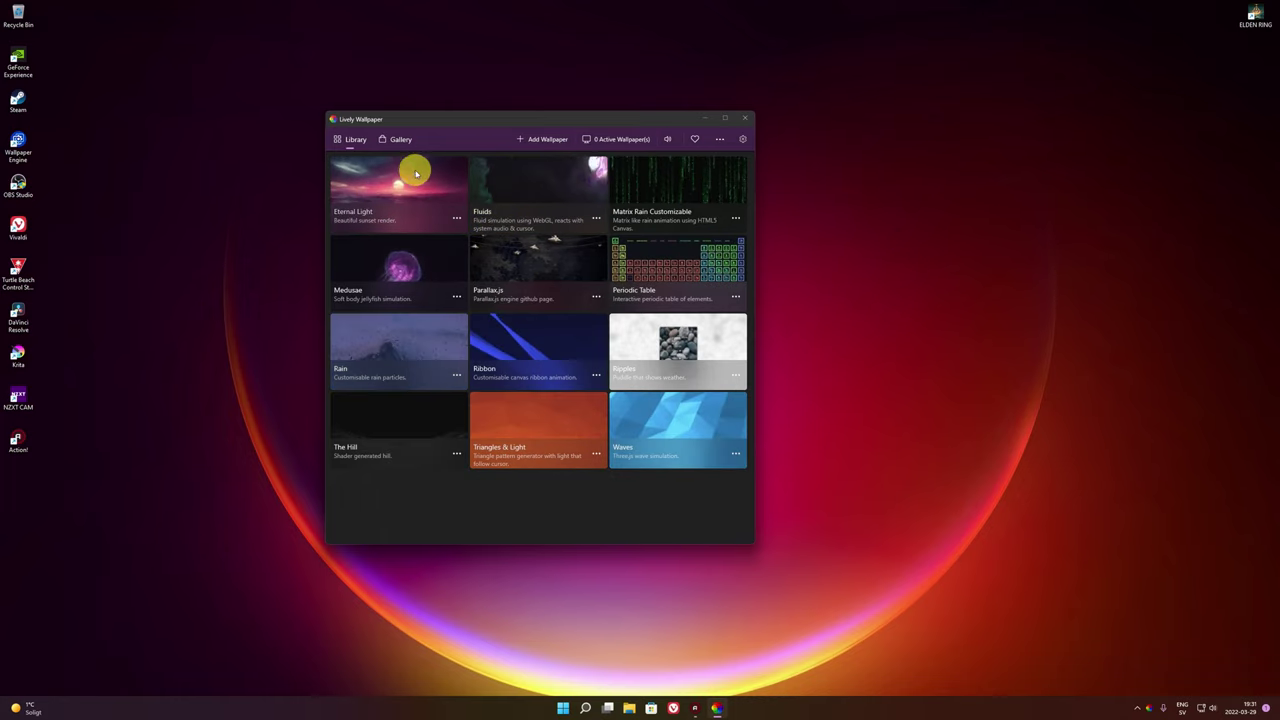
left_click(729, 119)
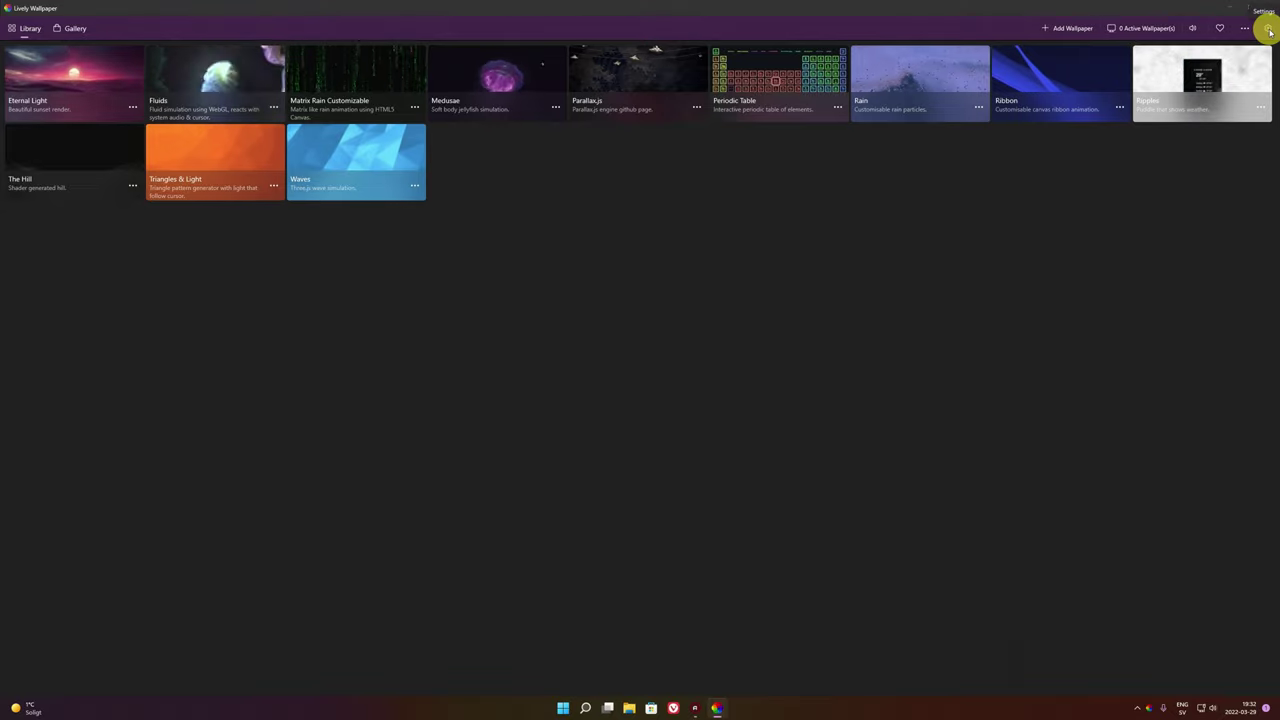
left_click(73, 28)
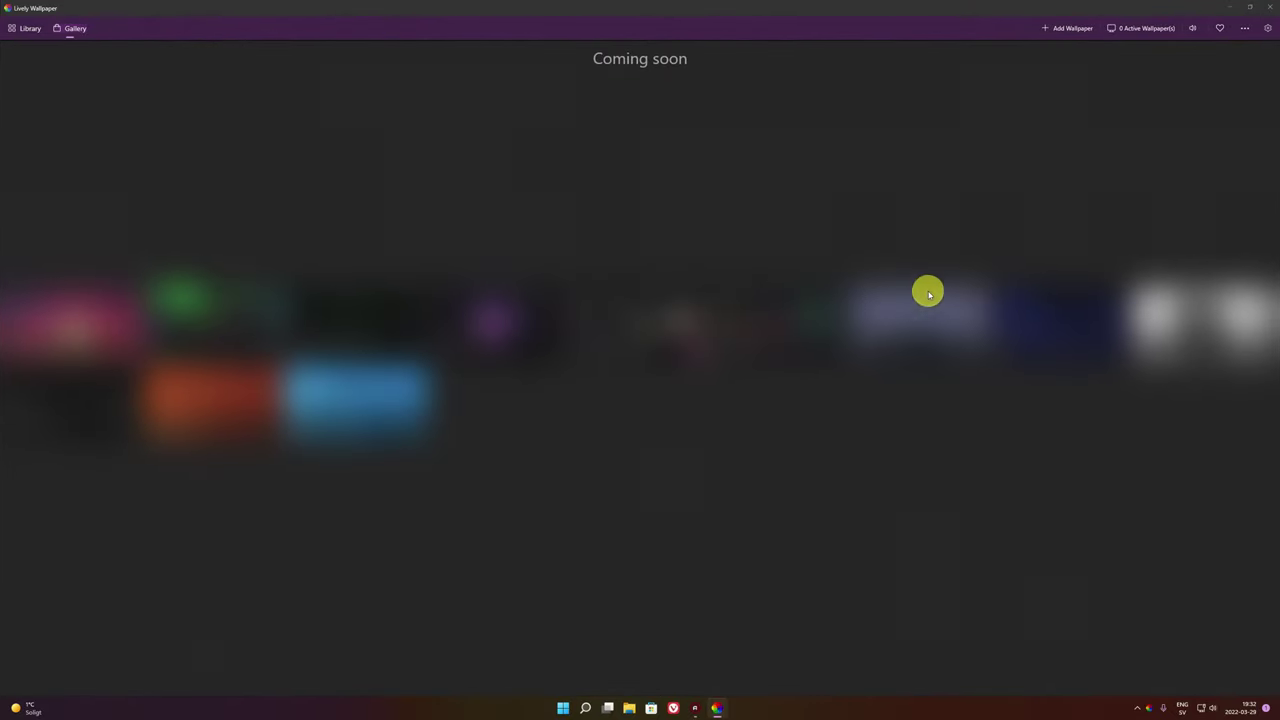
left_click(11, 32)
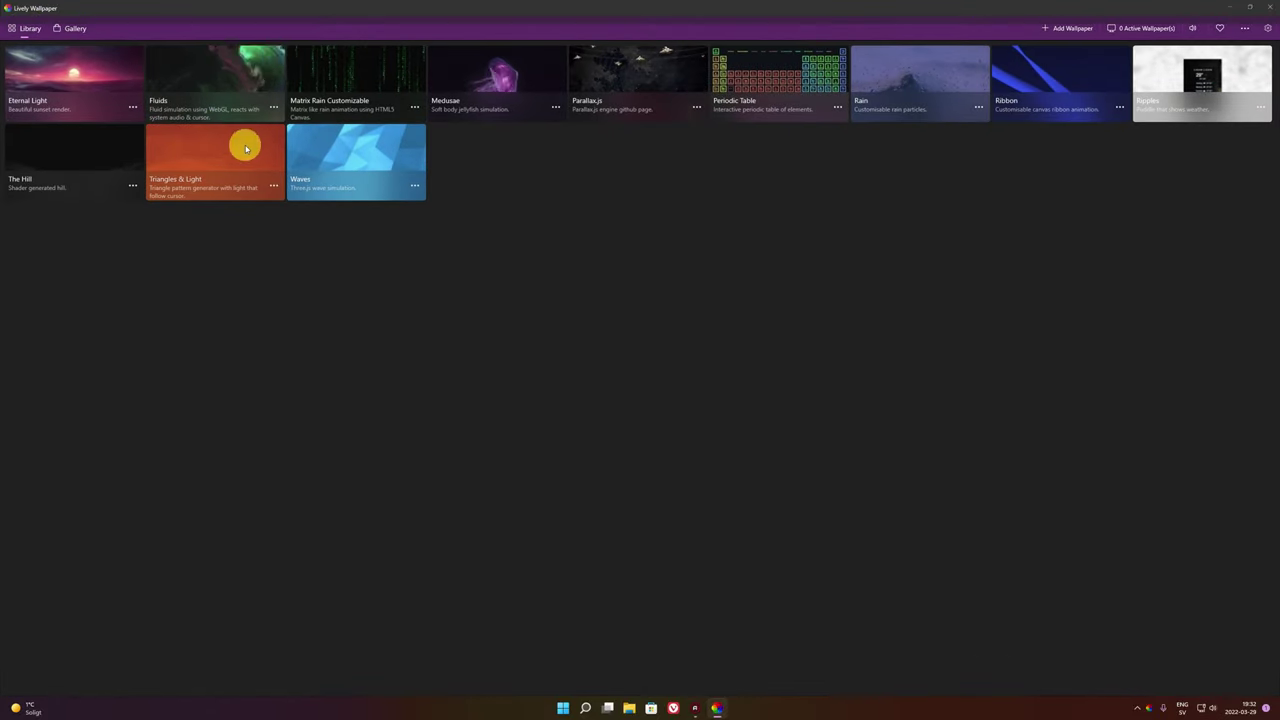
left_click(1249, 7)
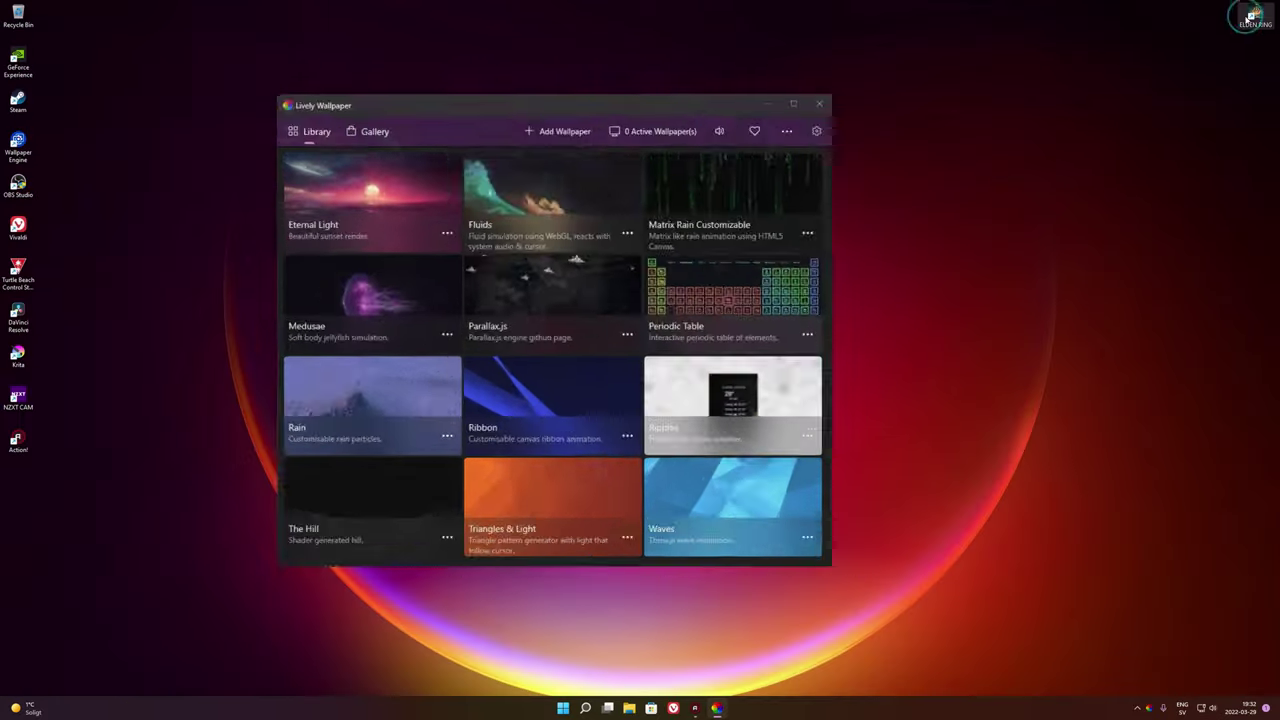
left_click_drag(557, 117, 486, 134)
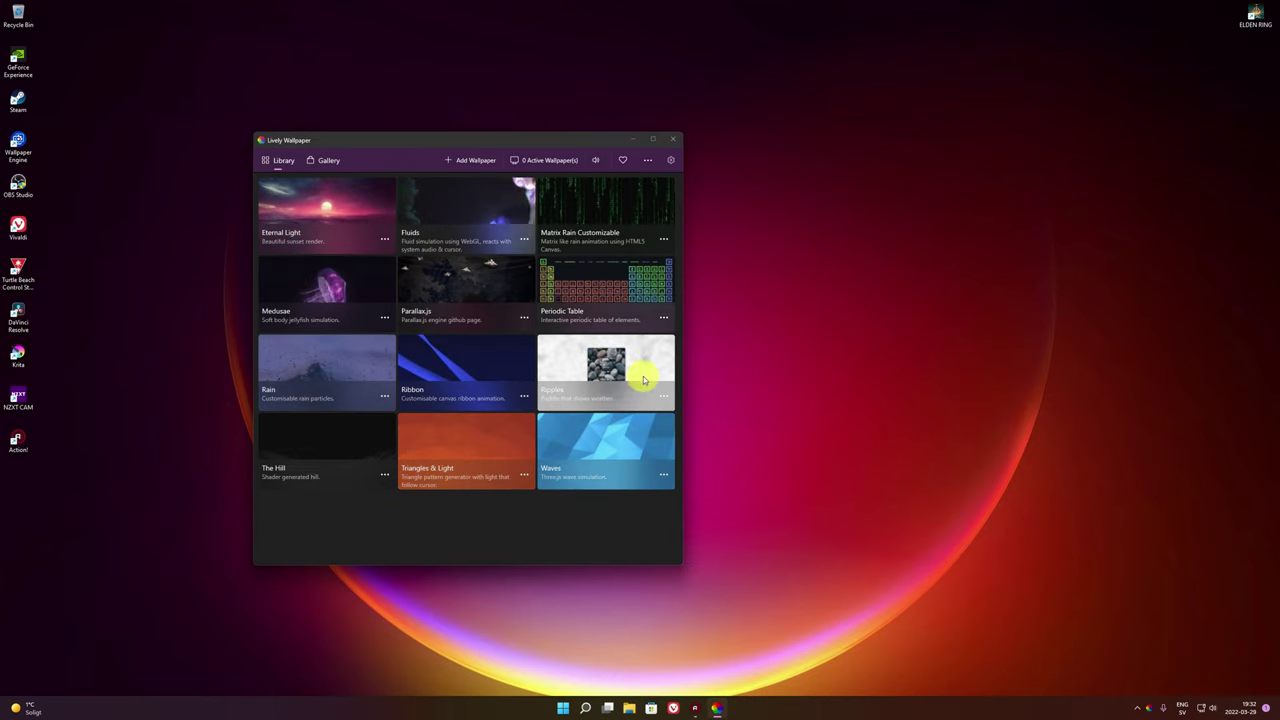
Apply the Parallax.js wallpaper and close the Lively window so it stays in the tray
left_click(465, 288)
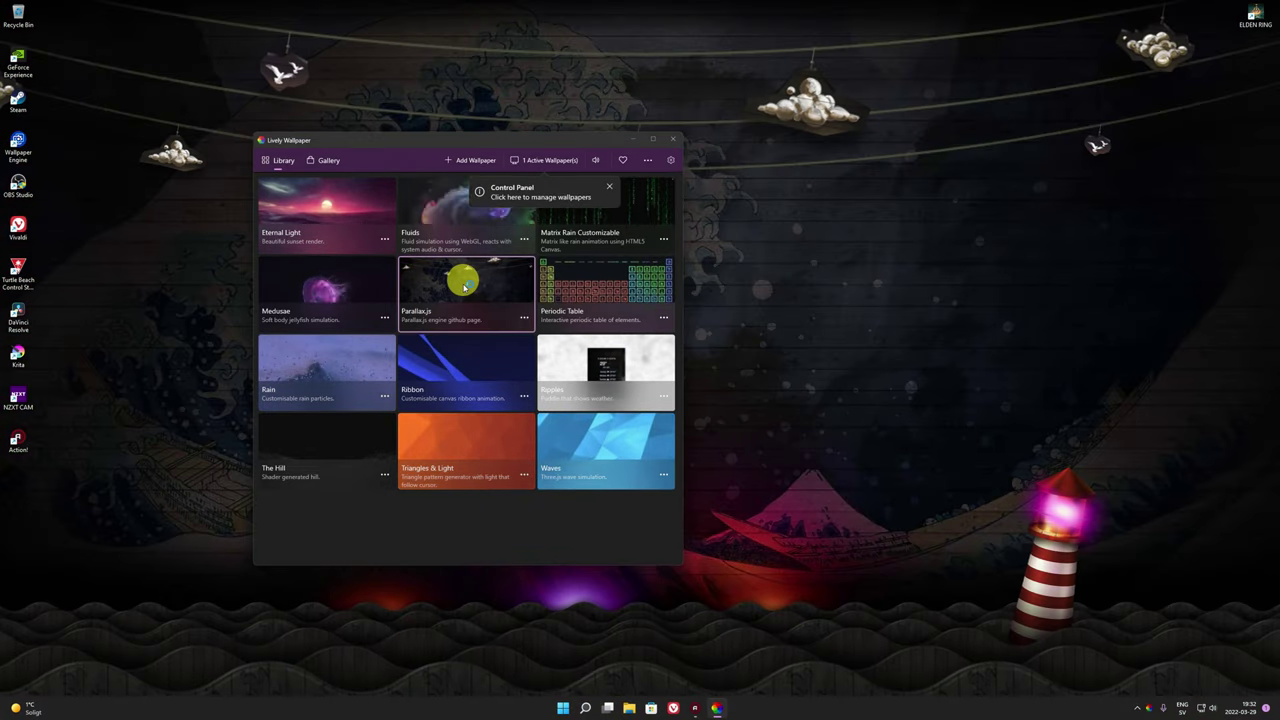
left_click_drag(454, 139, 357, 123)
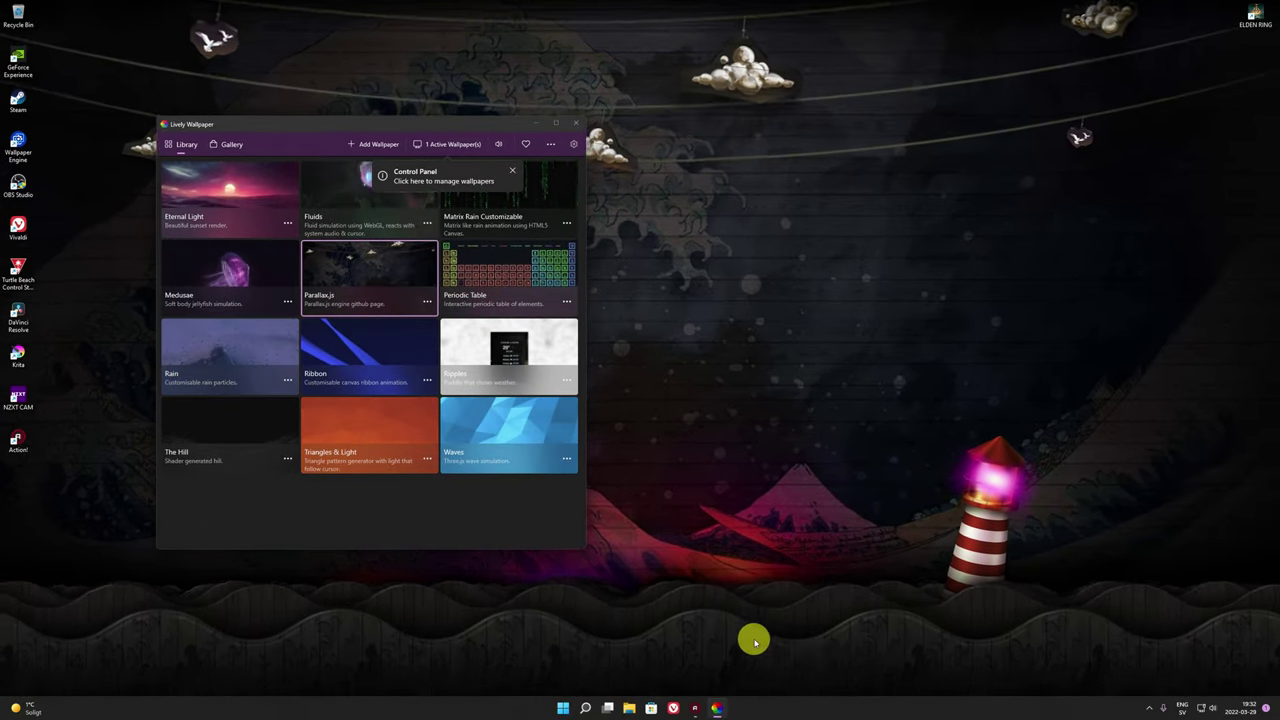
left_click(577, 122)
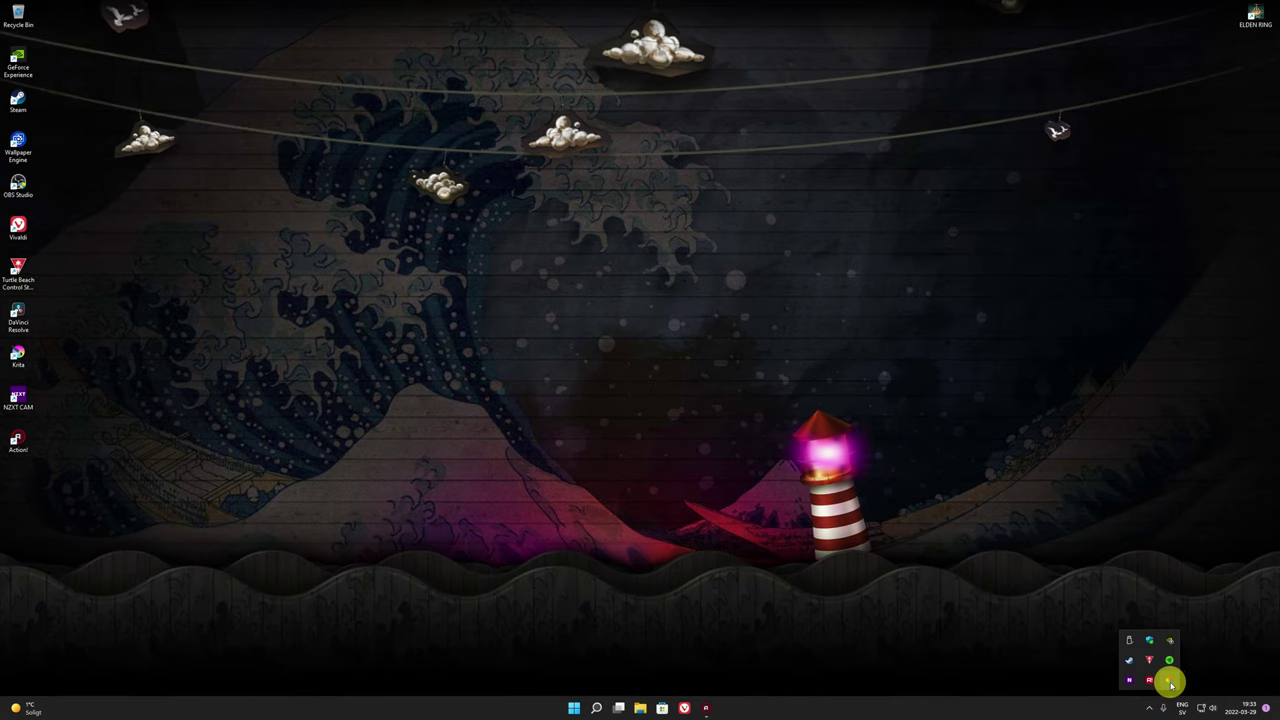
Try Matrix Rain Customizable and its options, then revert to Parallax.js and close the window
left_click(1170, 684)
left_click_drag(420, 120, 619, 140)
left_click(749, 182)
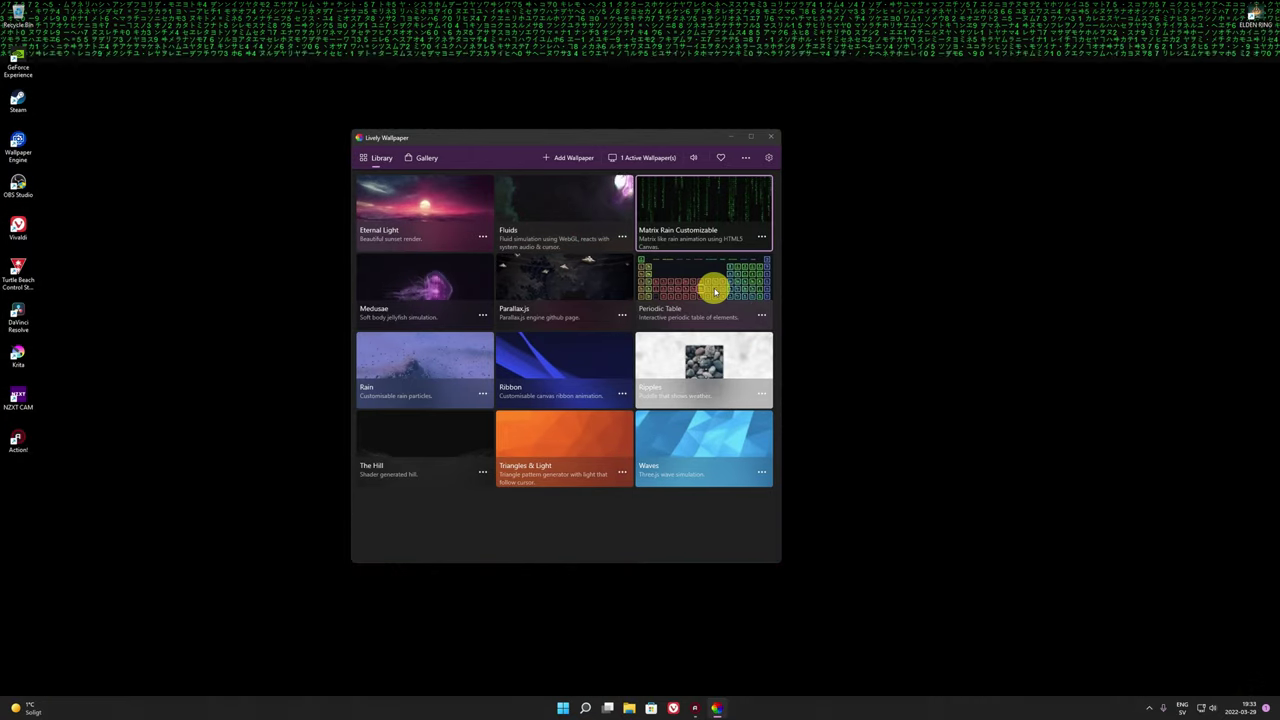
left_click(762, 237)
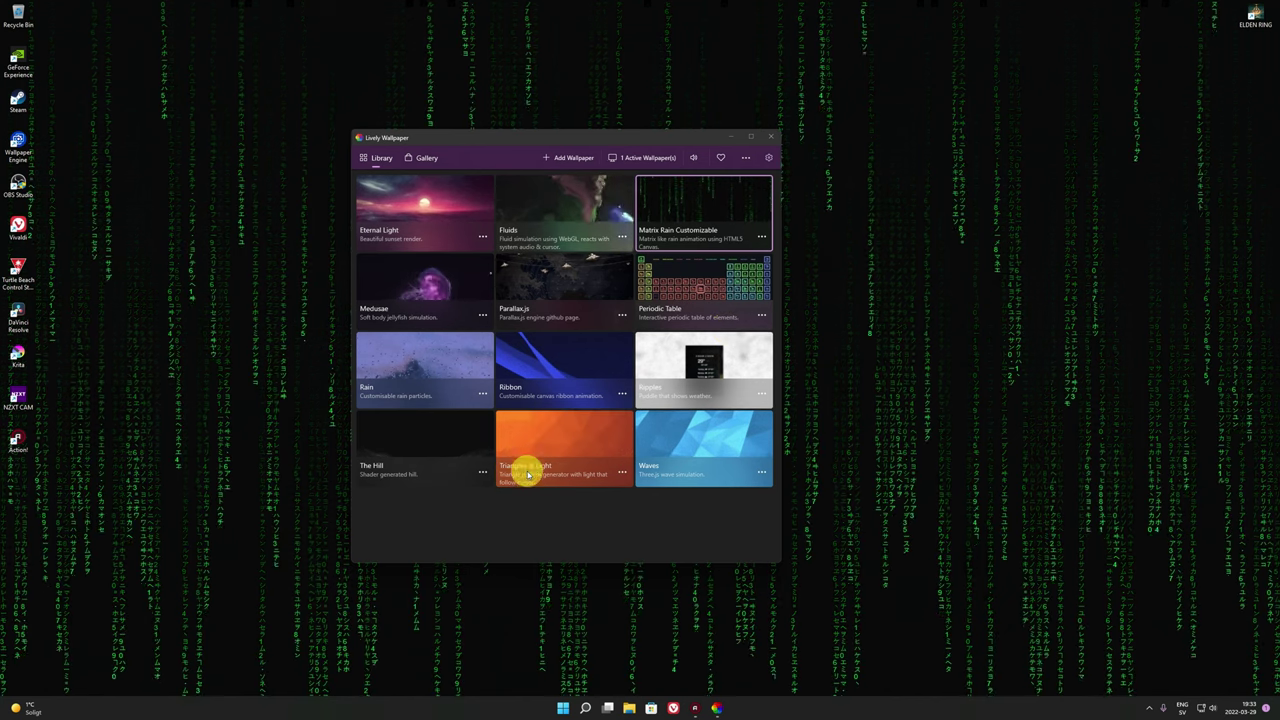
left_click(558, 288)
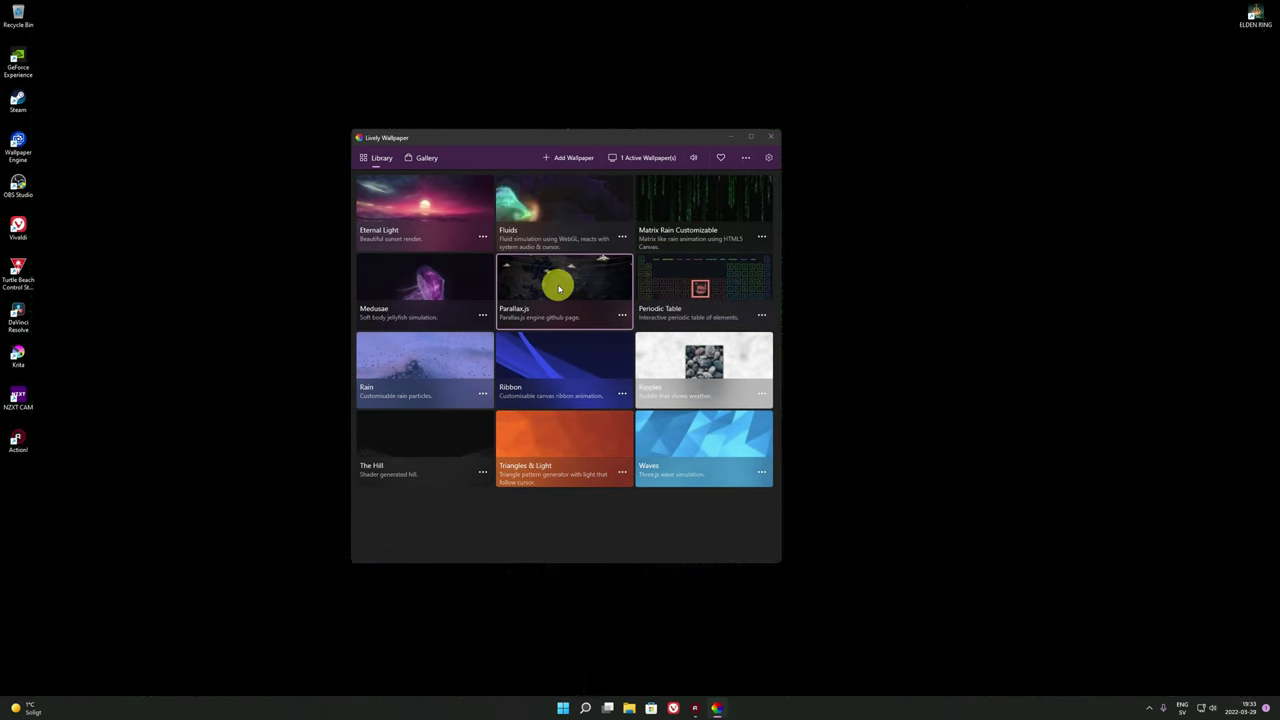
left_click(731, 139)
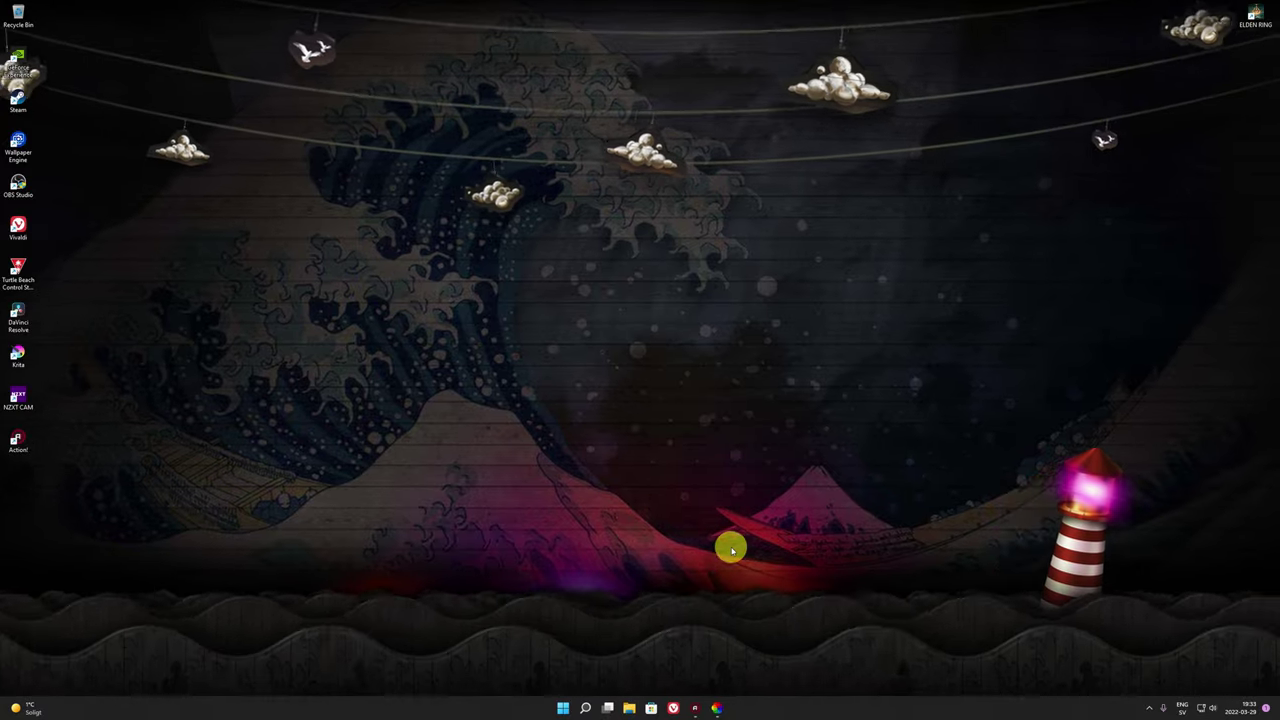
Reopen the library and apply the Fluids wallpaper to the desktop
left_click(715, 709)
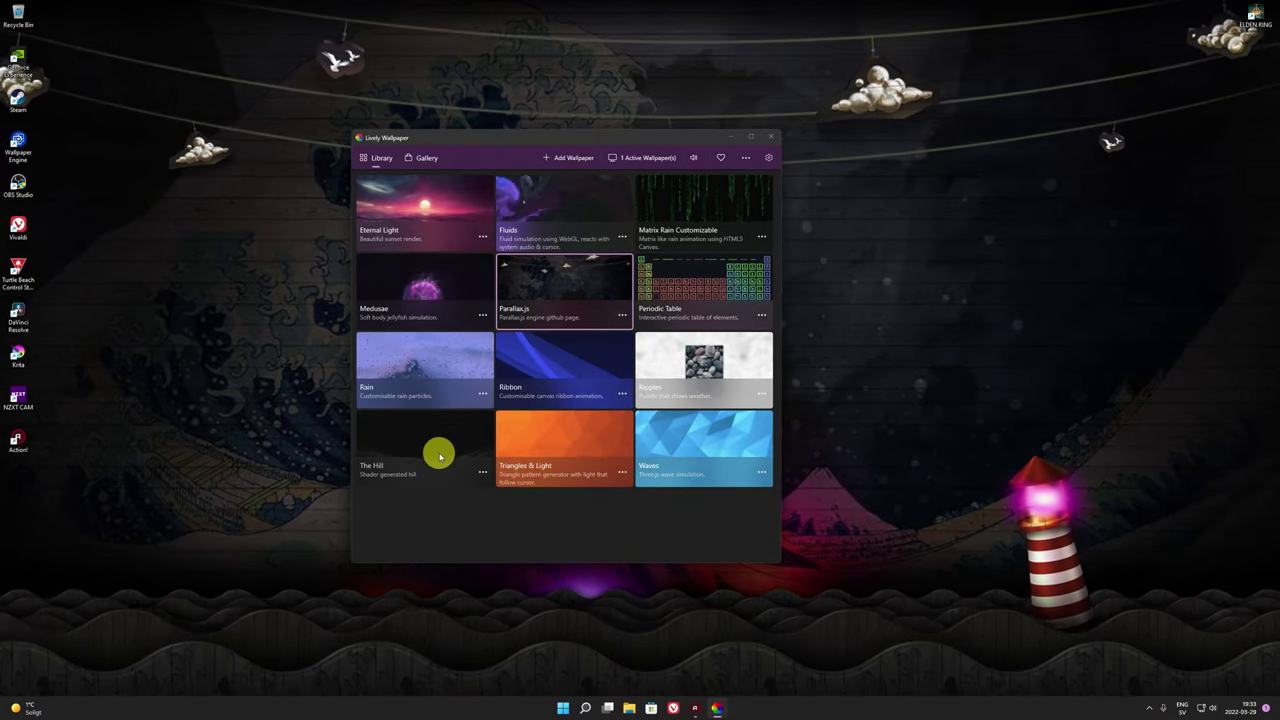
left_click(582, 207)
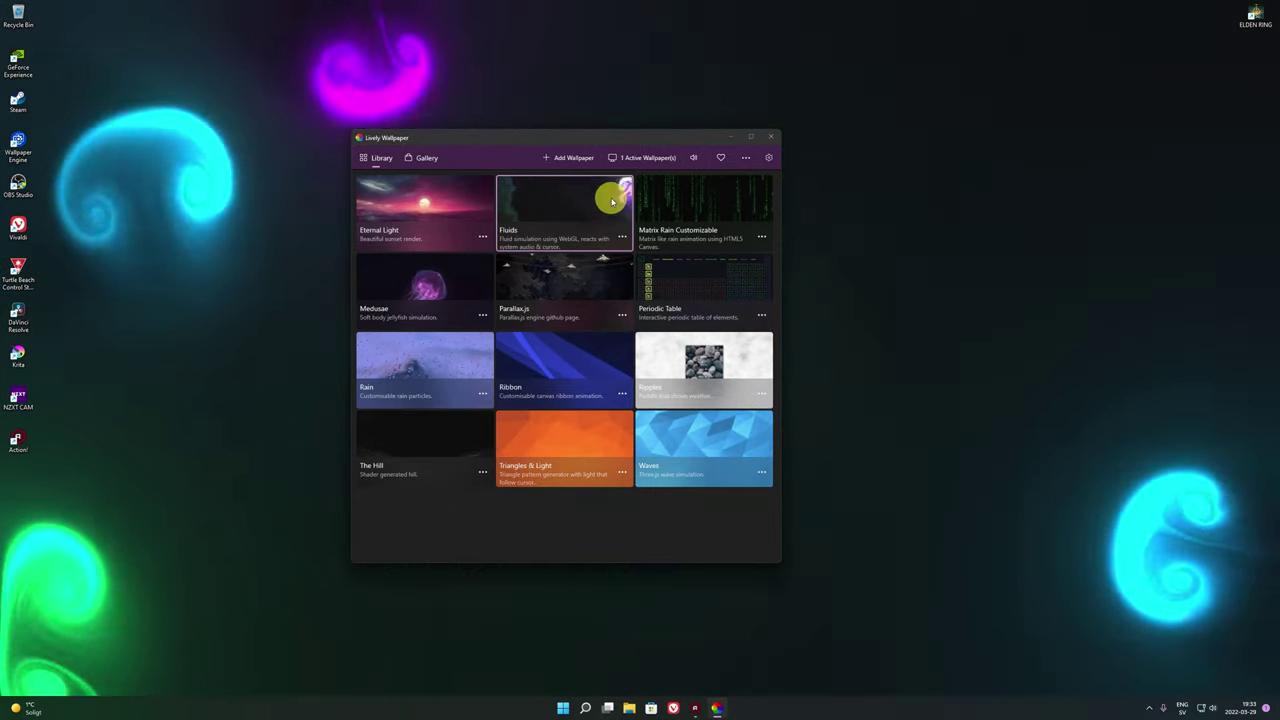
left_click(770, 137)
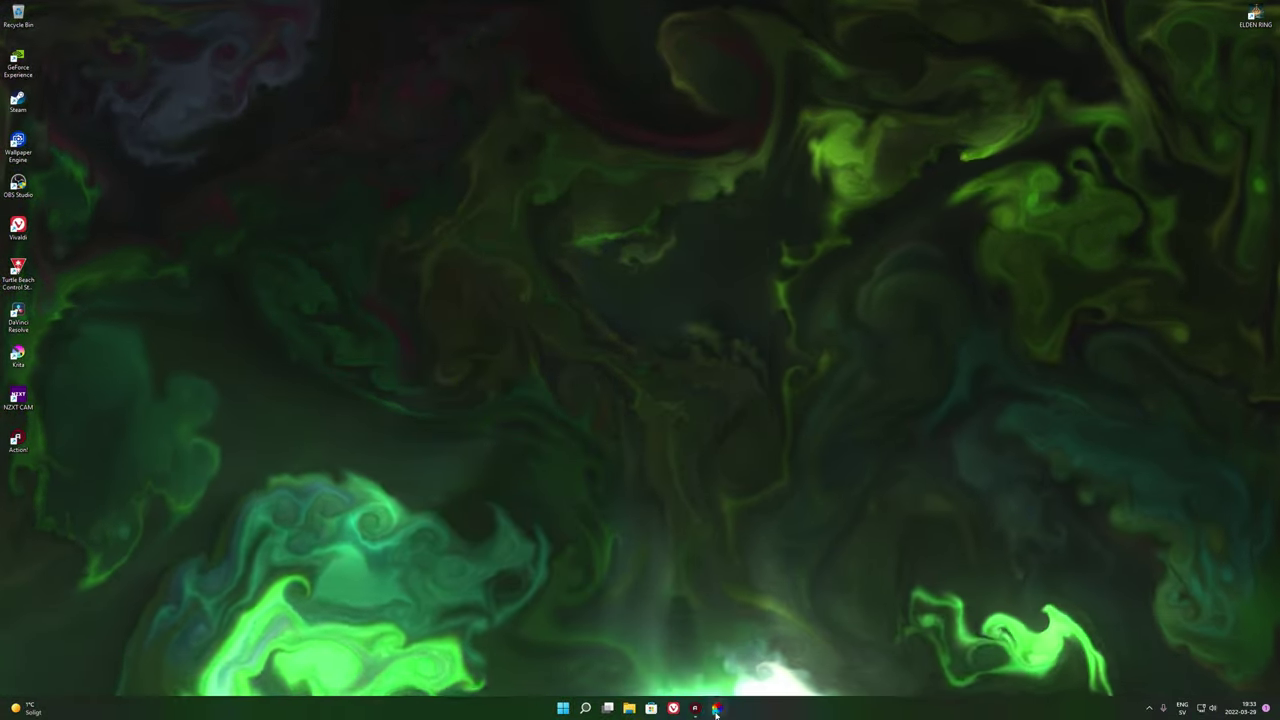
Reopen the library and try the Eternal Light and Rain wallpapers on the desktop
left_click(716, 709)
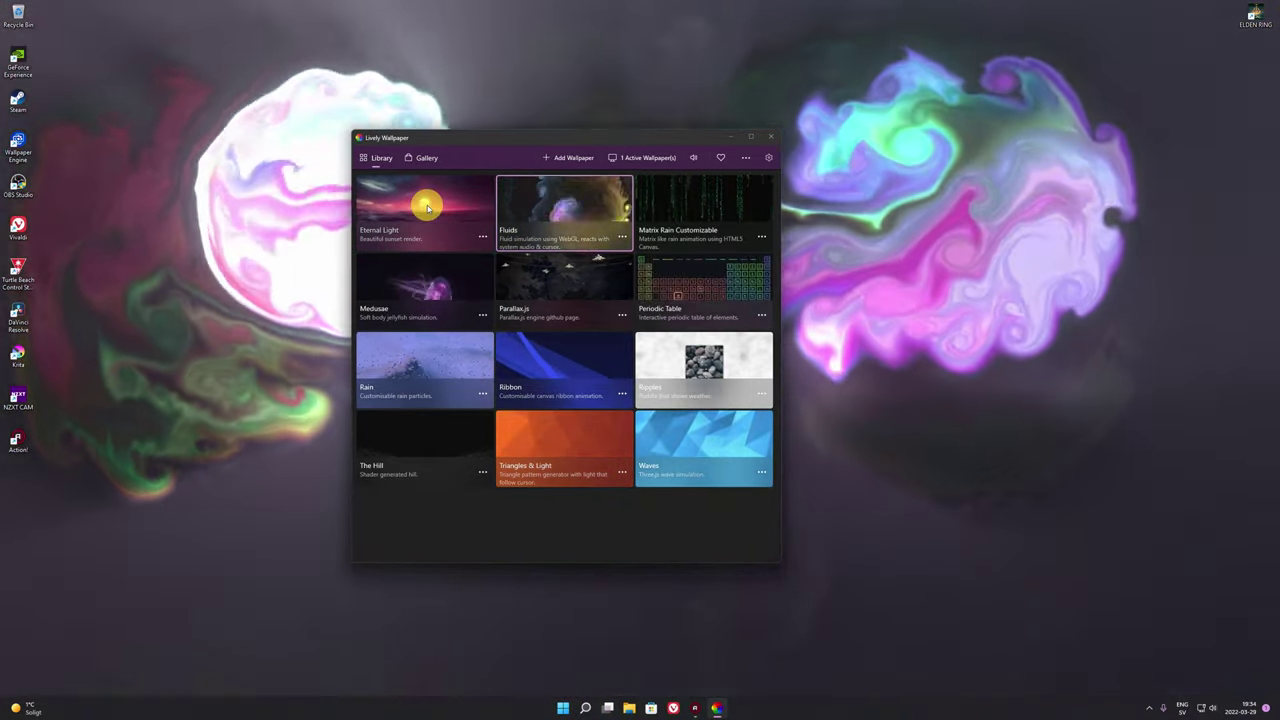
left_click(431, 213)
left_click(423, 345)
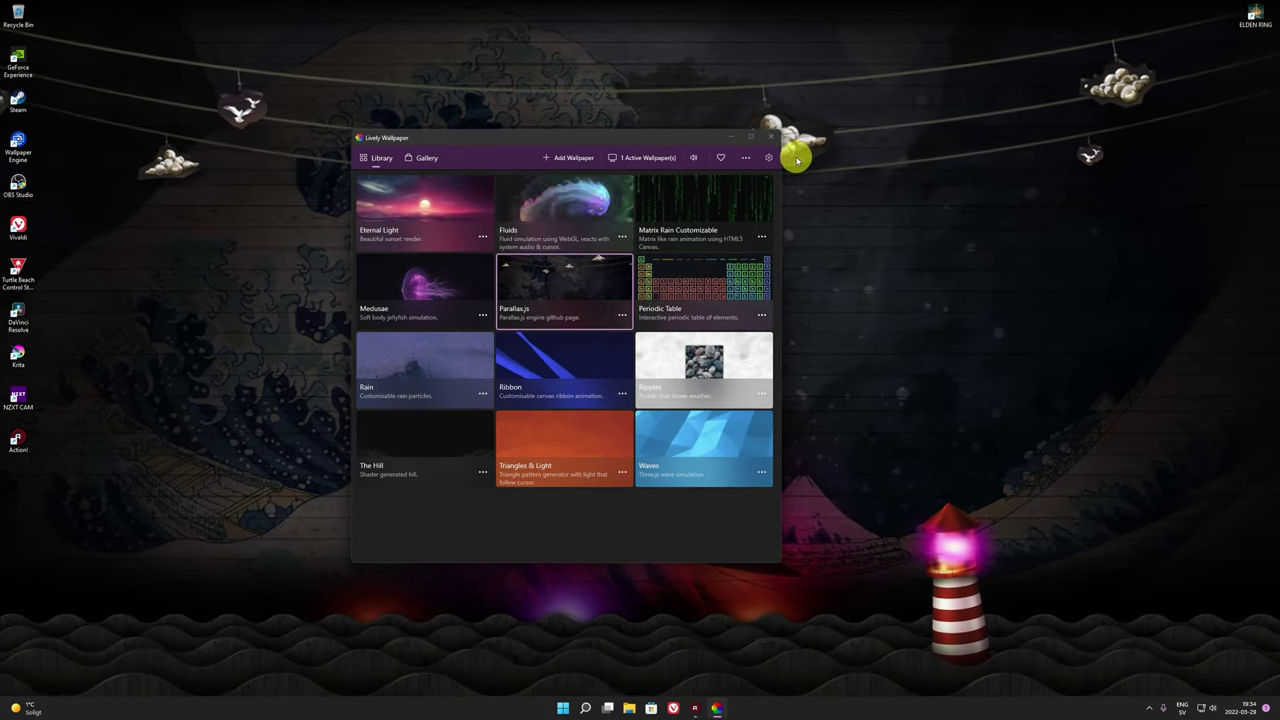
Open Settings on the General tab and check the Theme choices, keeping Dark
left_click(768, 158)
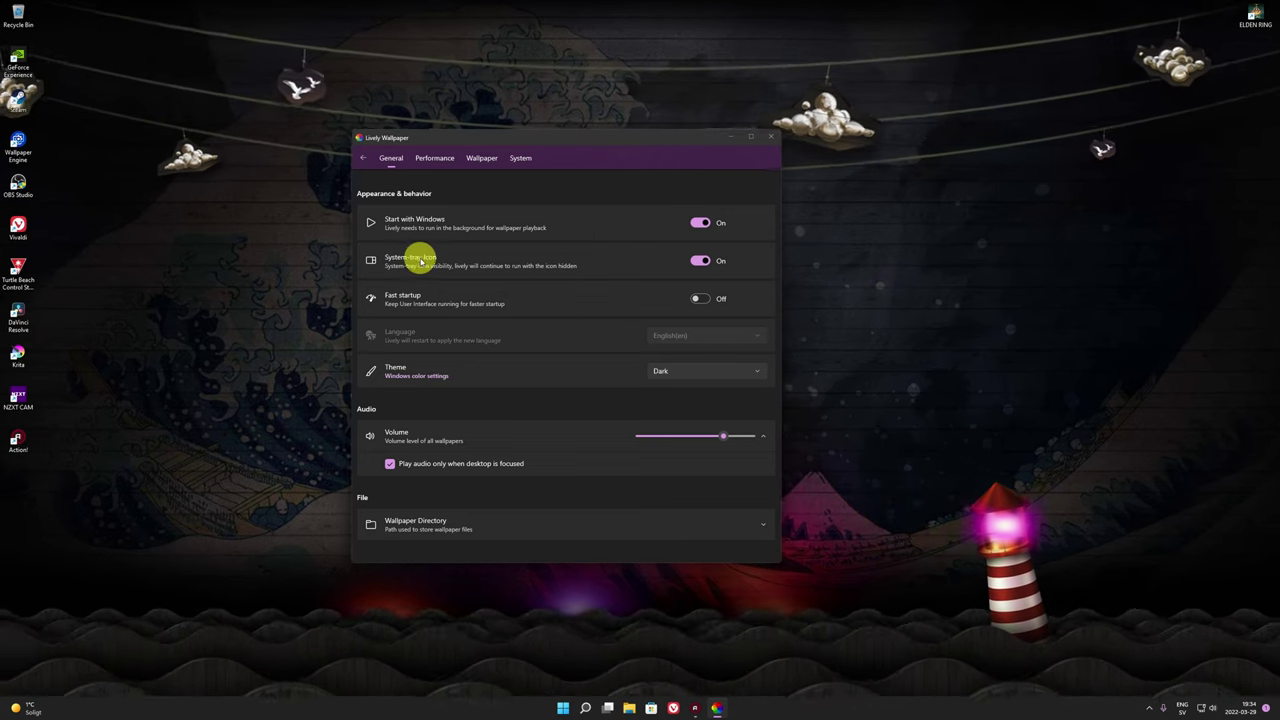
left_click(665, 371)
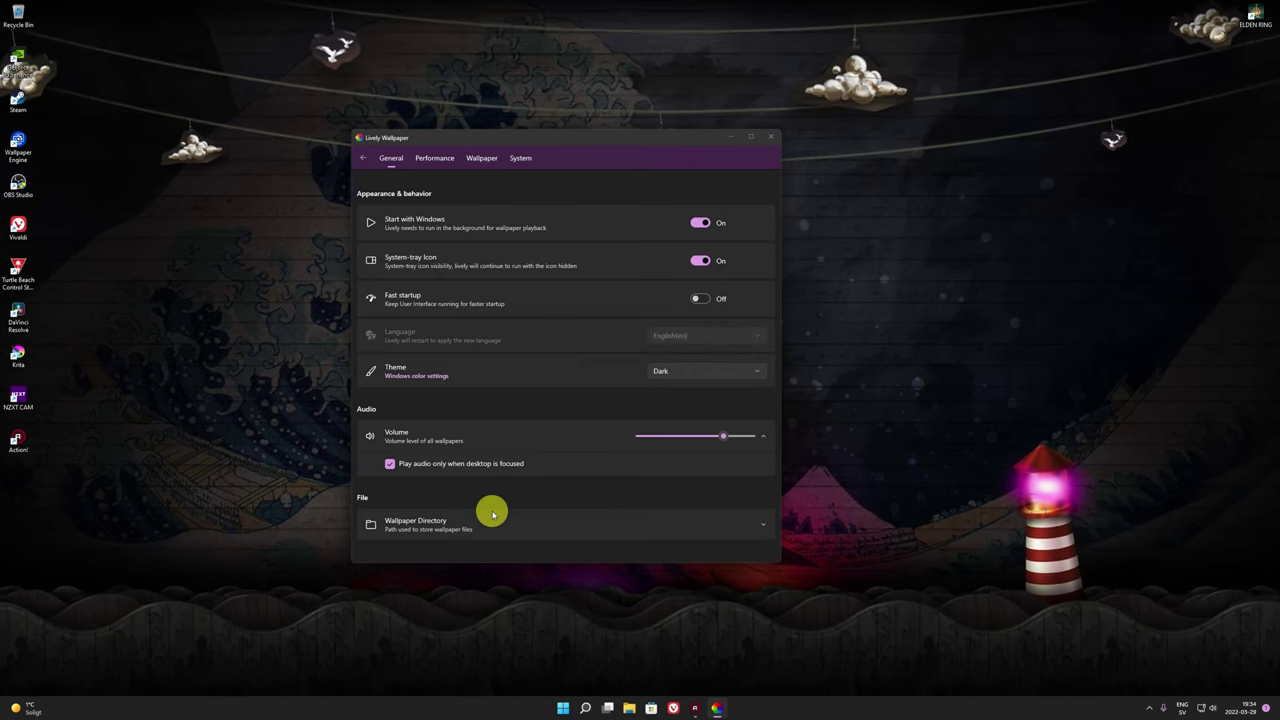
left_click(435, 160)
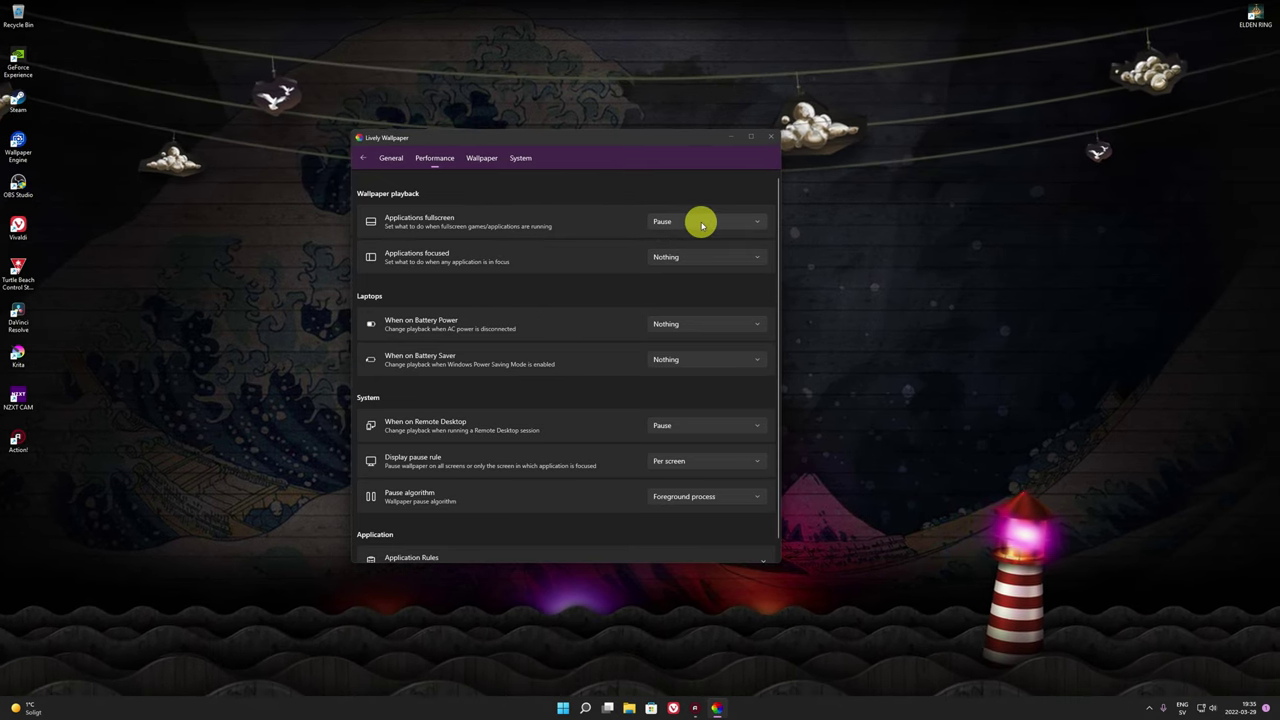
Scroll the Performance options to Application Rules, then move to the Wallpaper settings
scroll(575, 455, "down", 1)
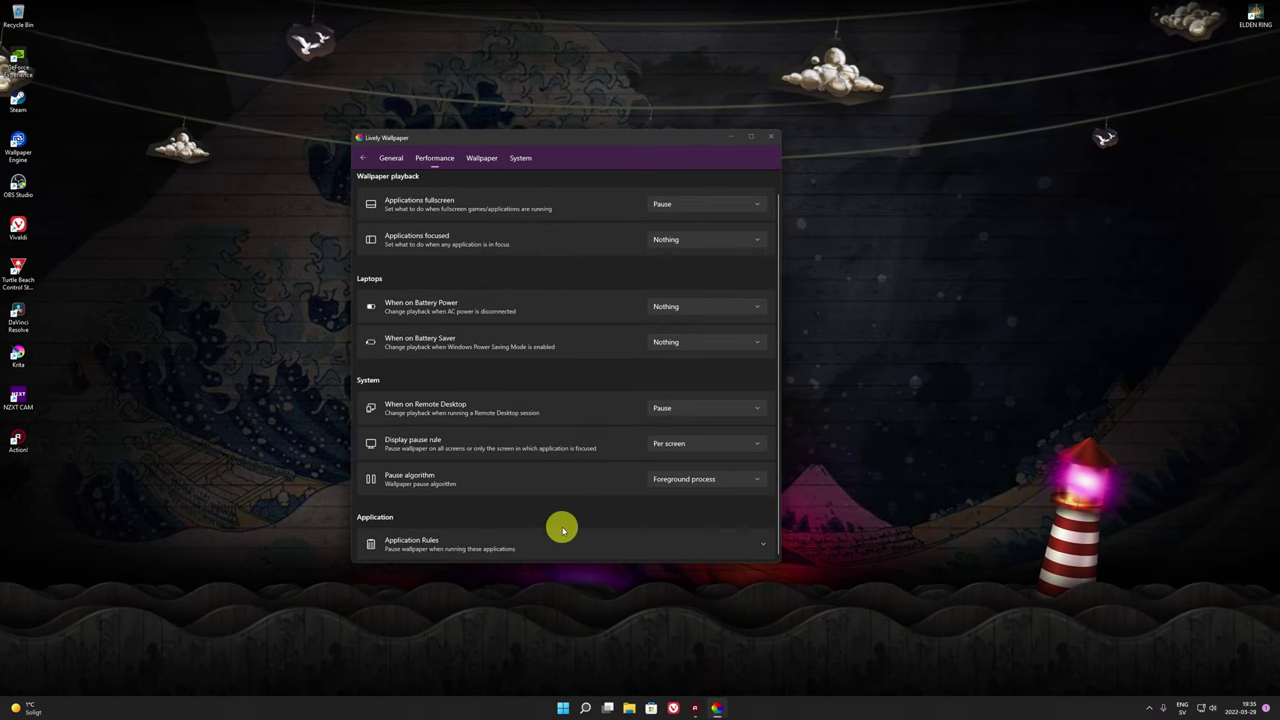
left_click(485, 160)
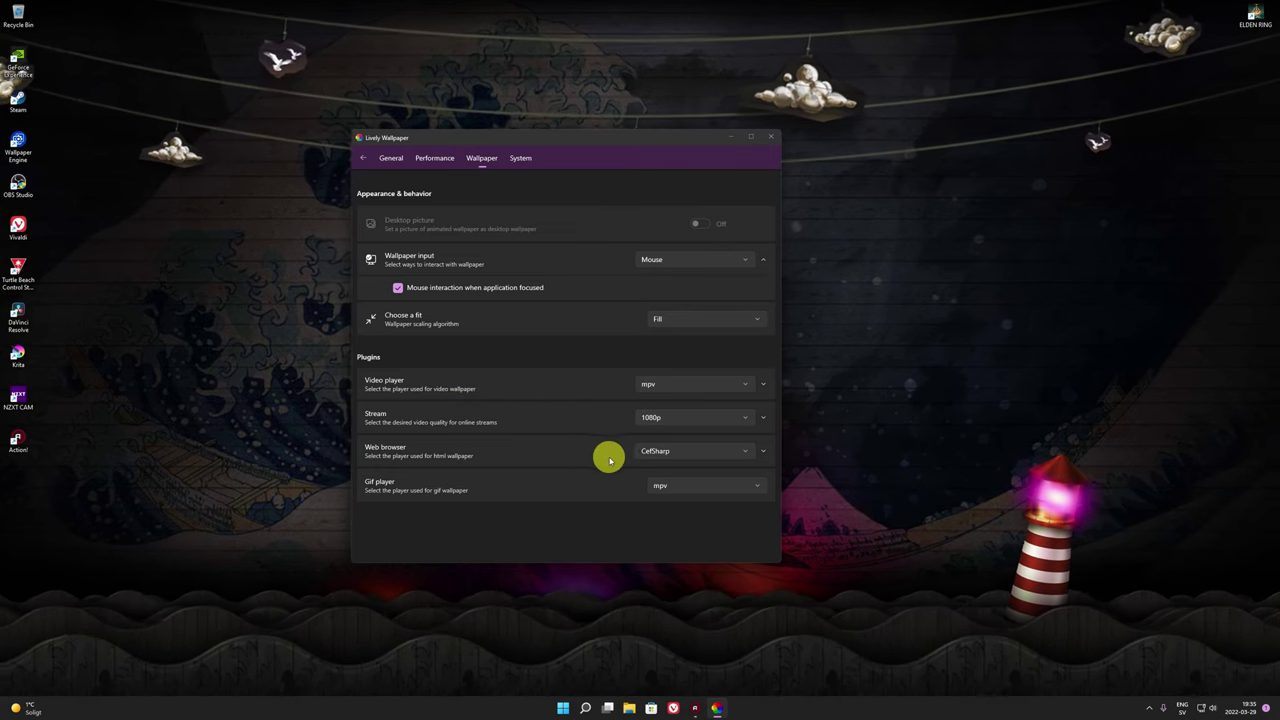
Set the System tab's Taskbar Theme to Clear and close the settings window
left_click(520, 160)
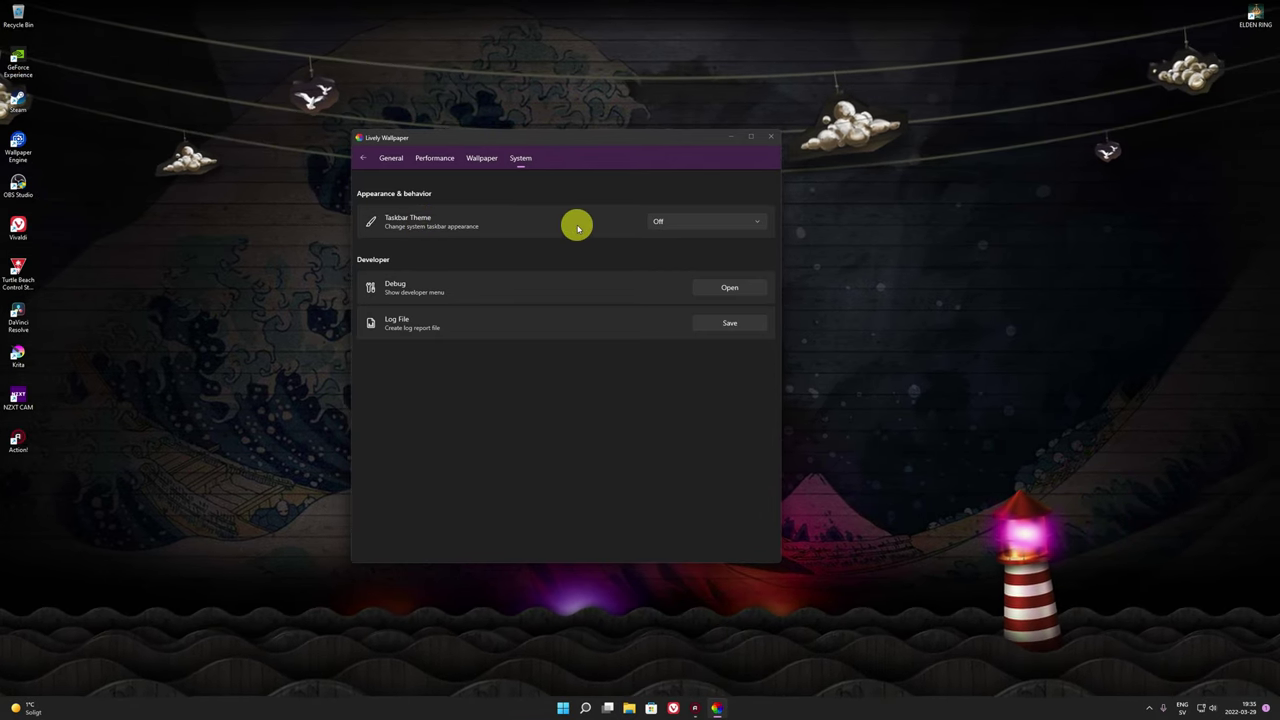
left_click(758, 226)
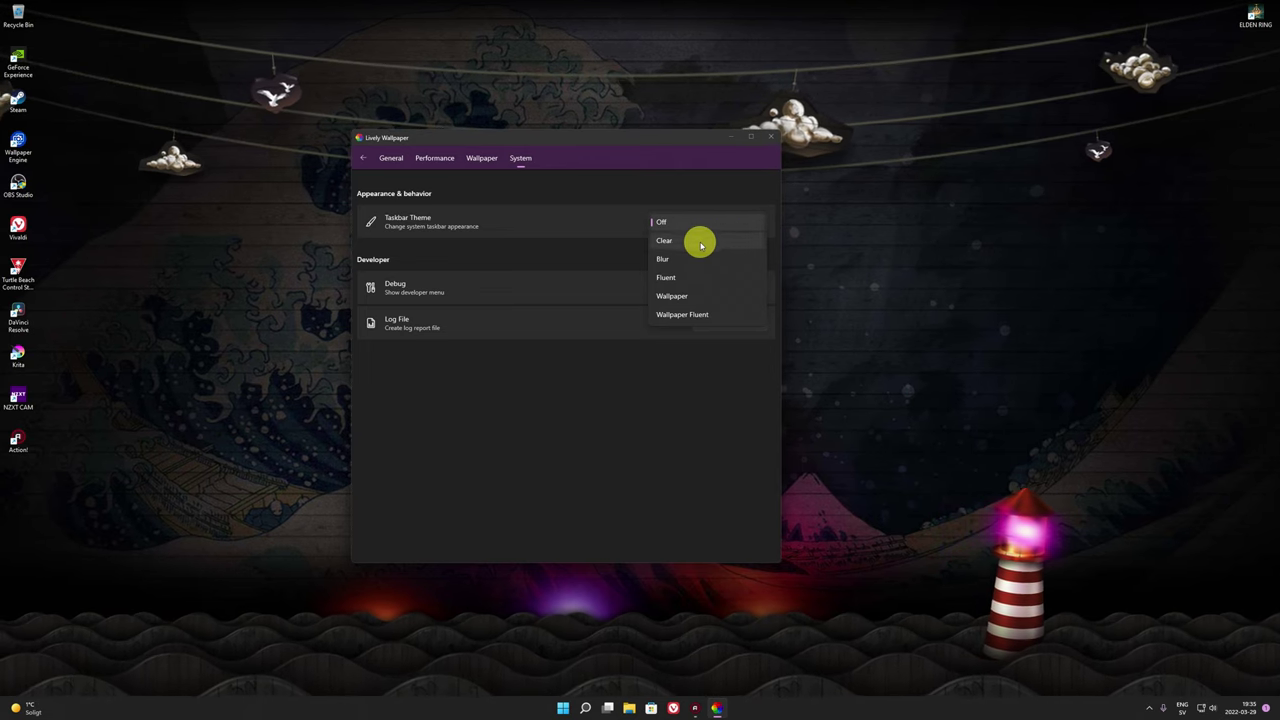
left_click(701, 246)
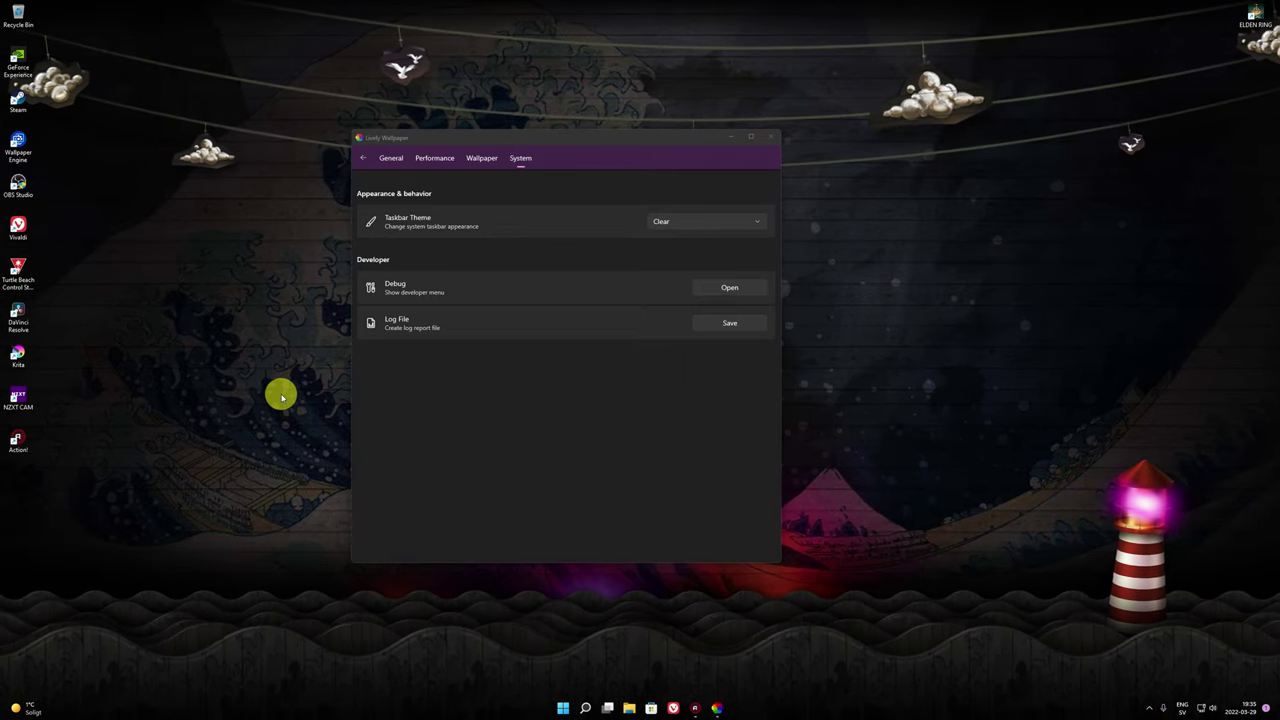
left_click(770, 136)
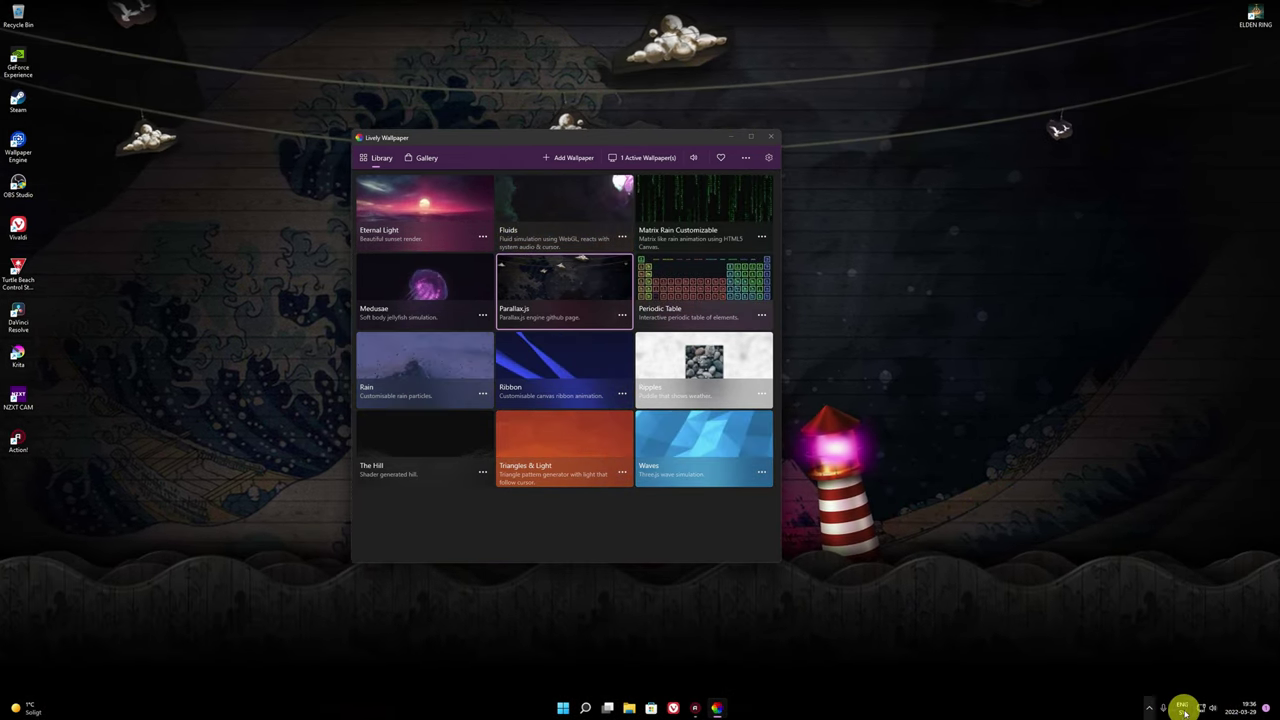
Cycle the Taskbar Theme through Blur, Clear and Off, ending on Clear
left_click(771, 158)
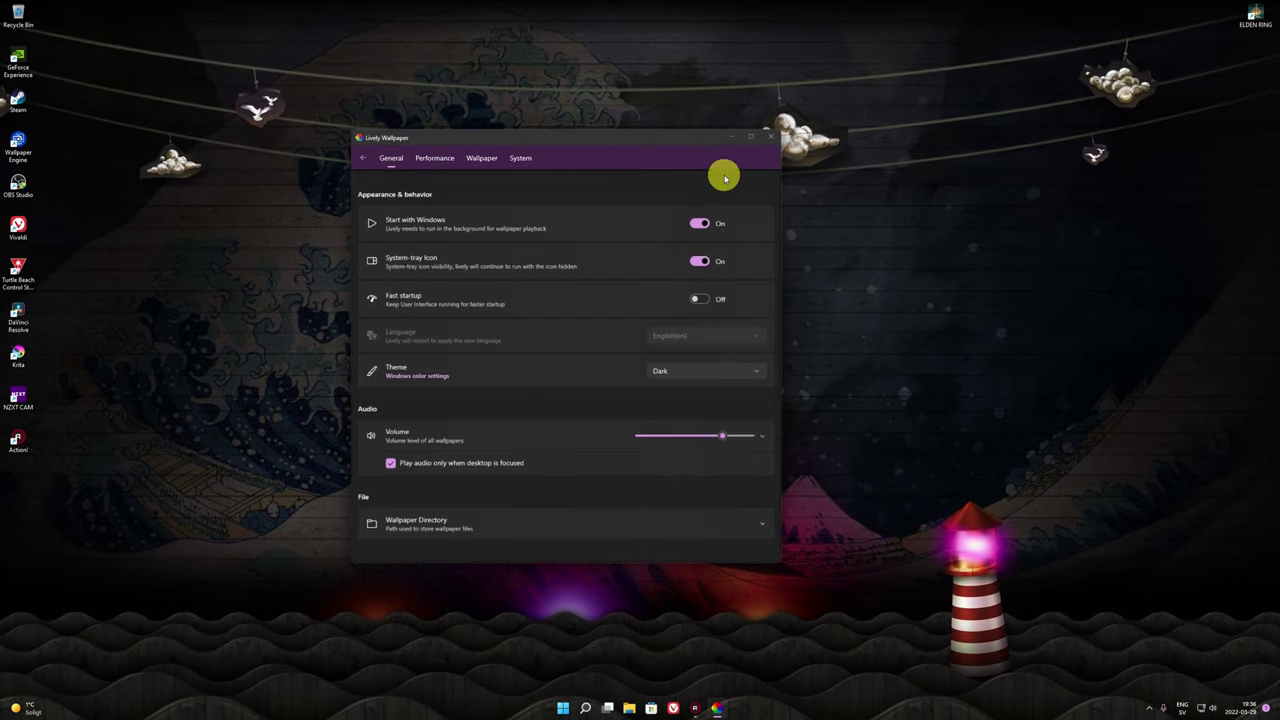
left_click(519, 157)
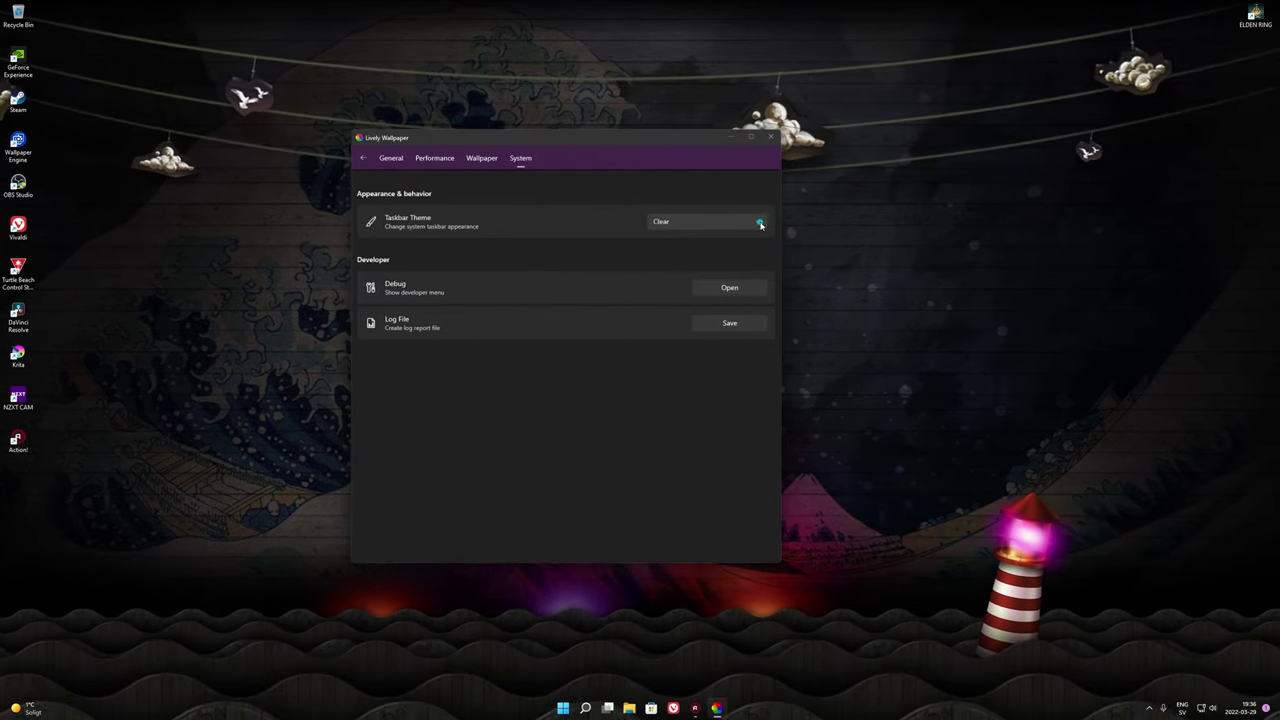
left_click(757, 219)
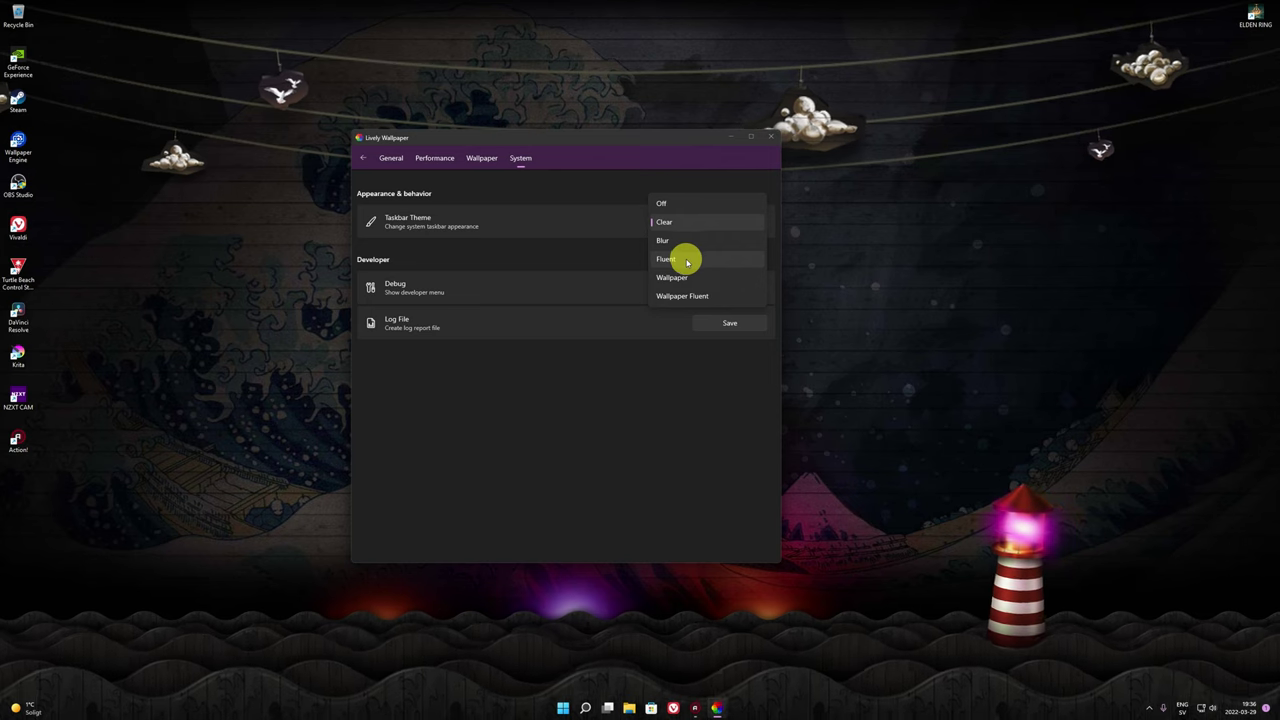
left_click(713, 243)
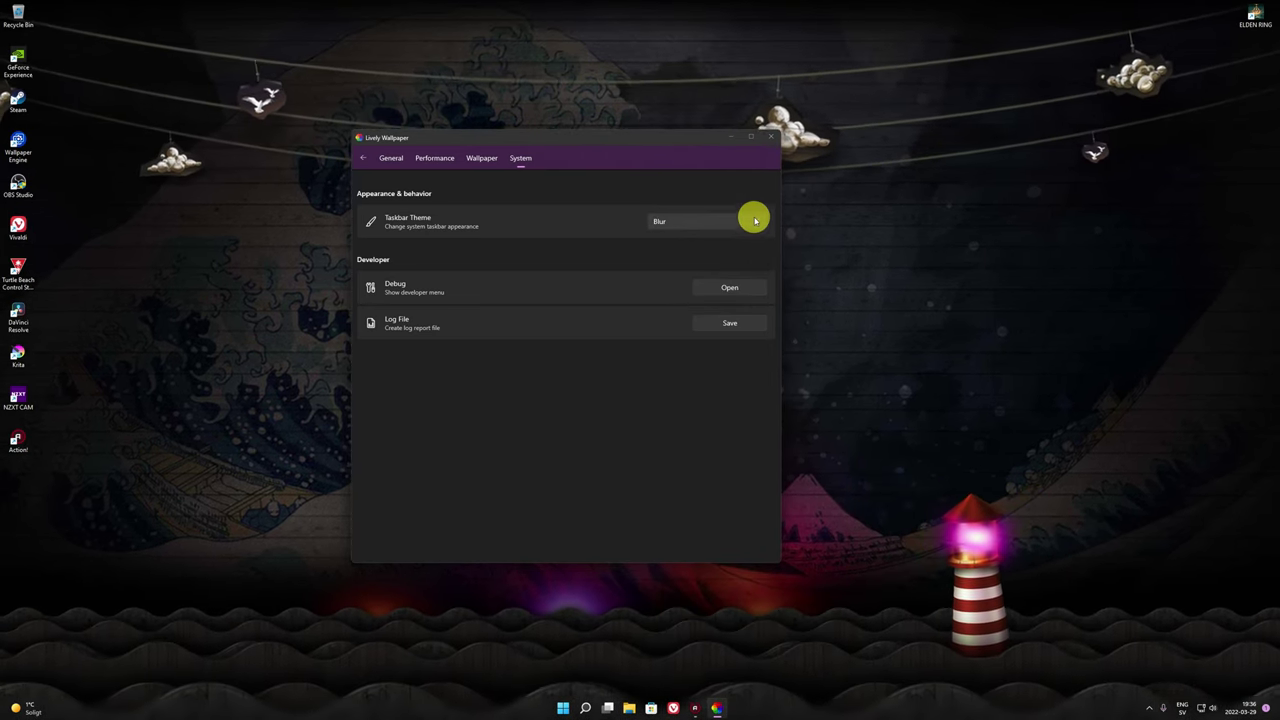
left_click(728, 234)
left_click(684, 205)
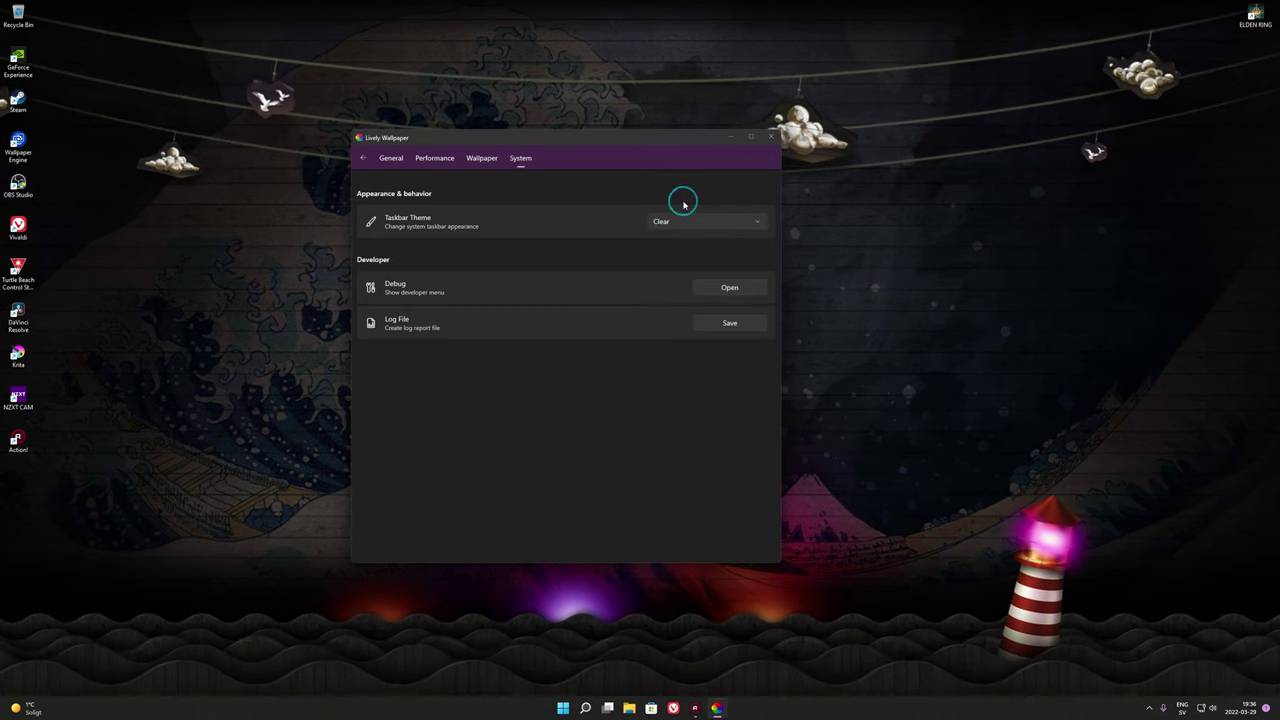
left_click(744, 226)
left_click(689, 203)
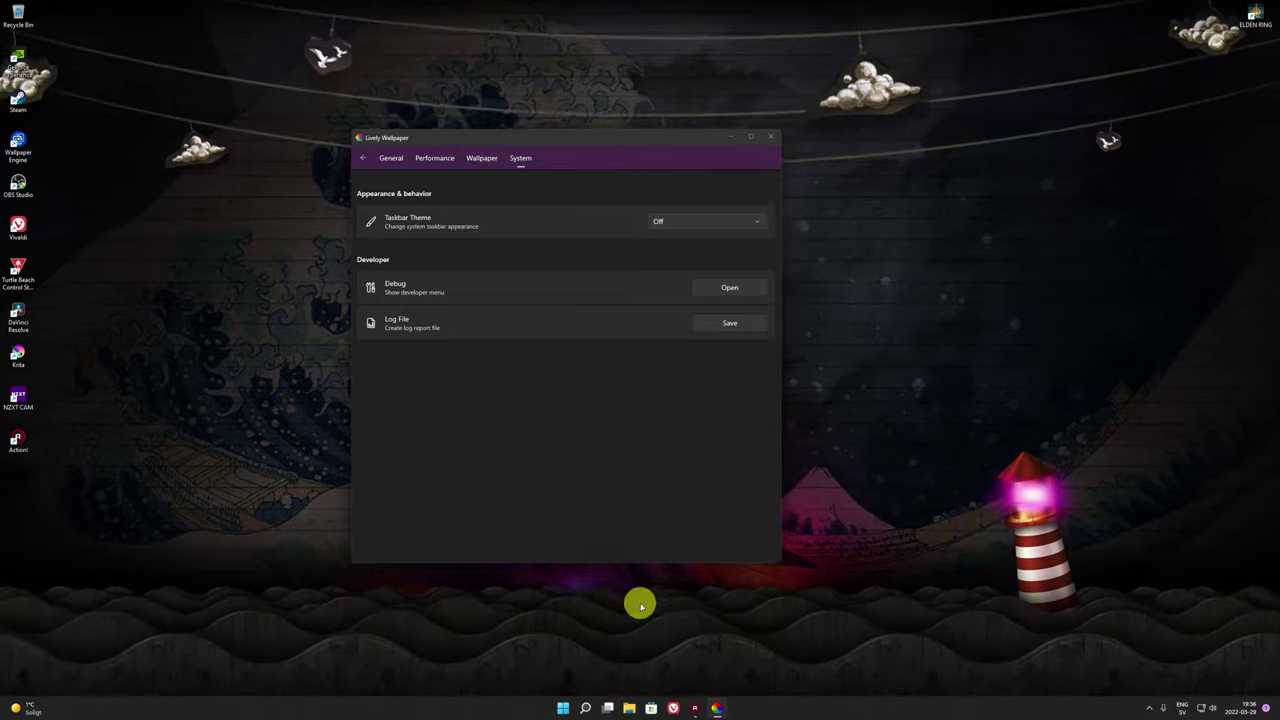
left_click(730, 226)
left_click(709, 242)
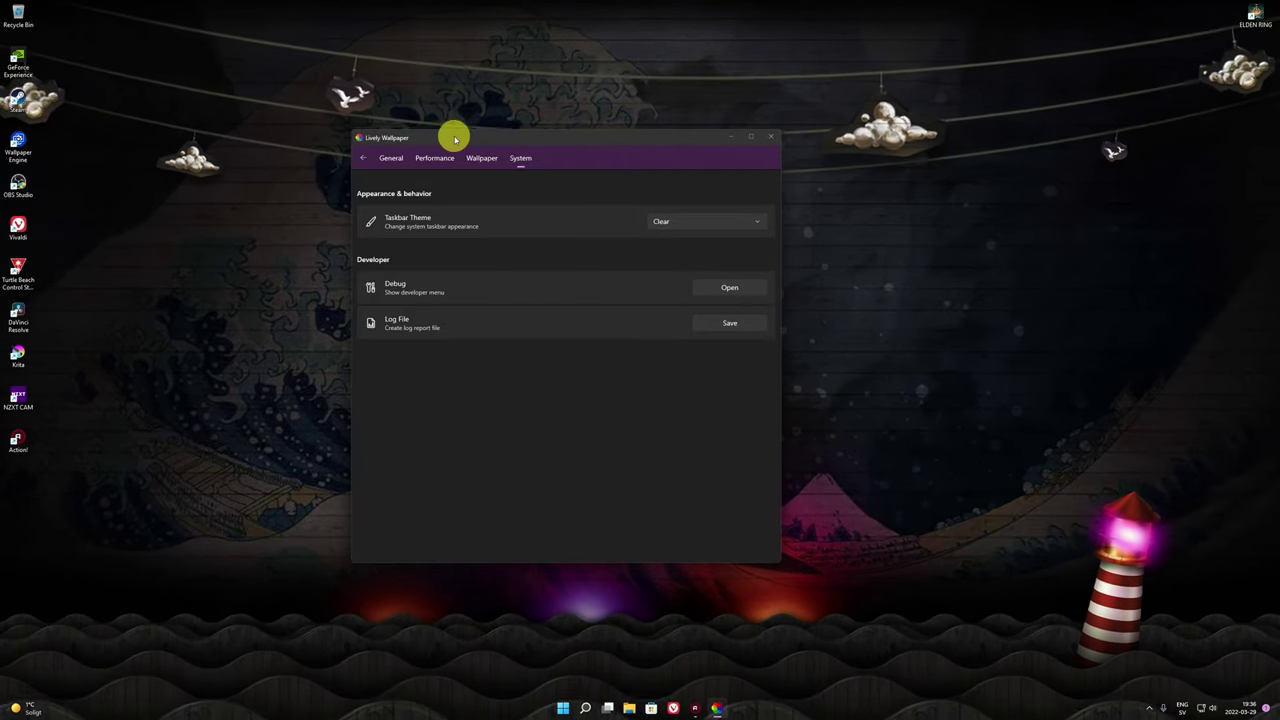
left_click(483, 160)
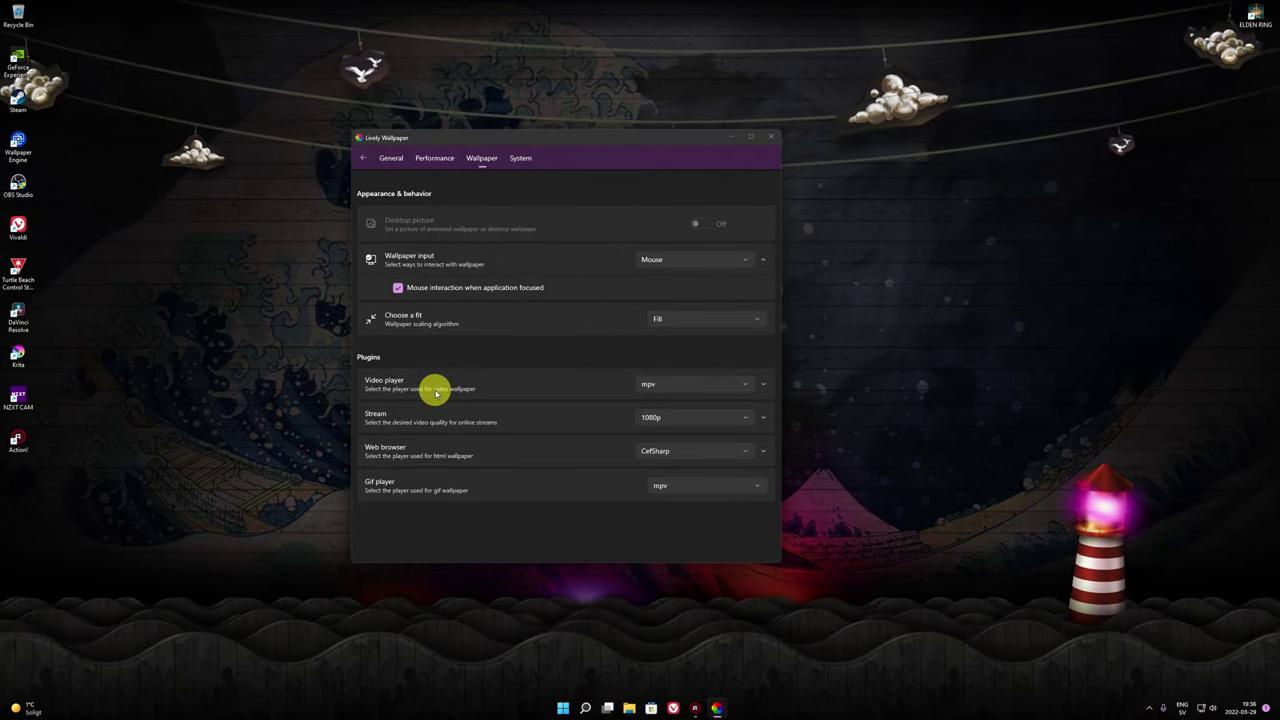
Scroll through the Performance options, then return to the General tab
left_click(434, 161)
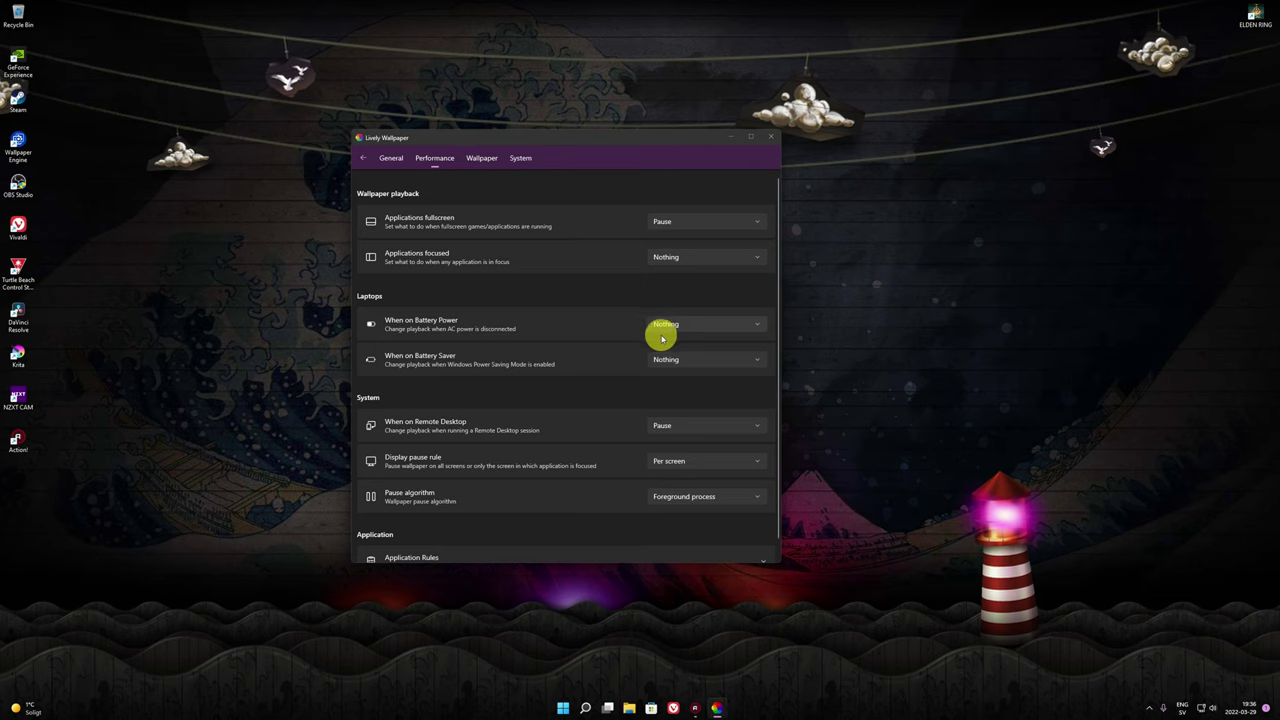
scroll(610, 490, "down", 1)
scroll(565, 480, "up", 1)
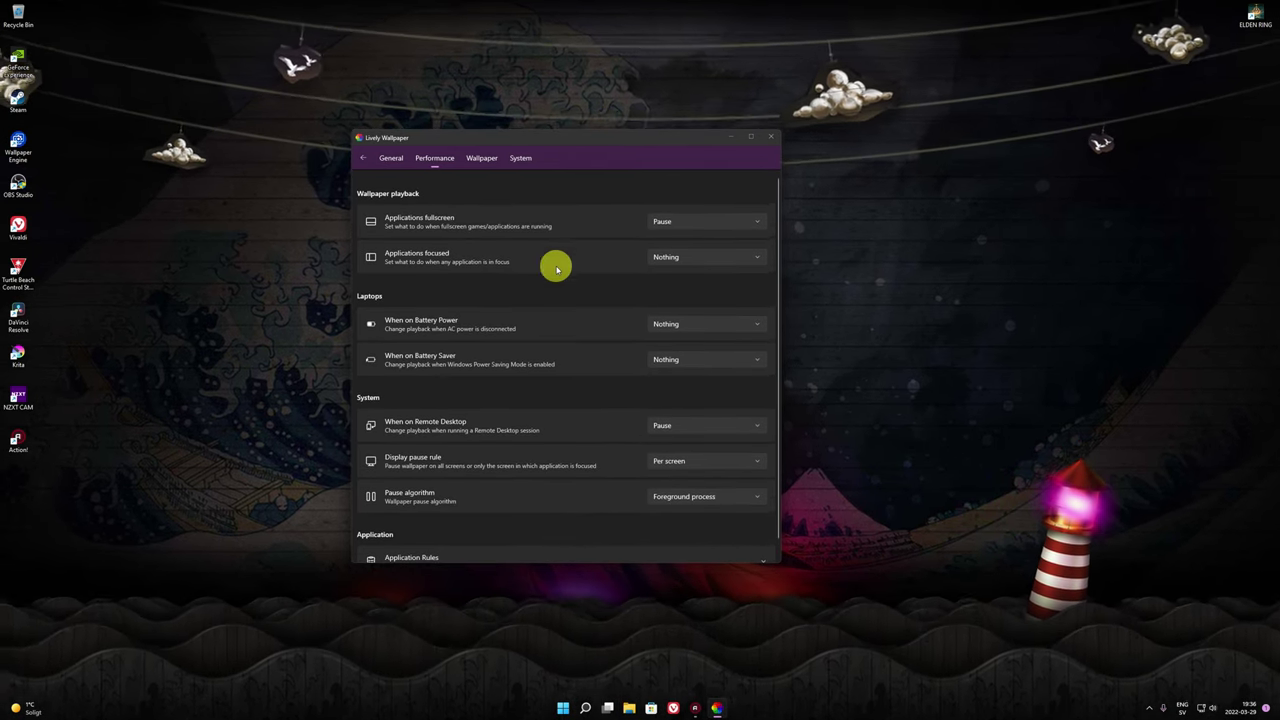
left_click(396, 160)
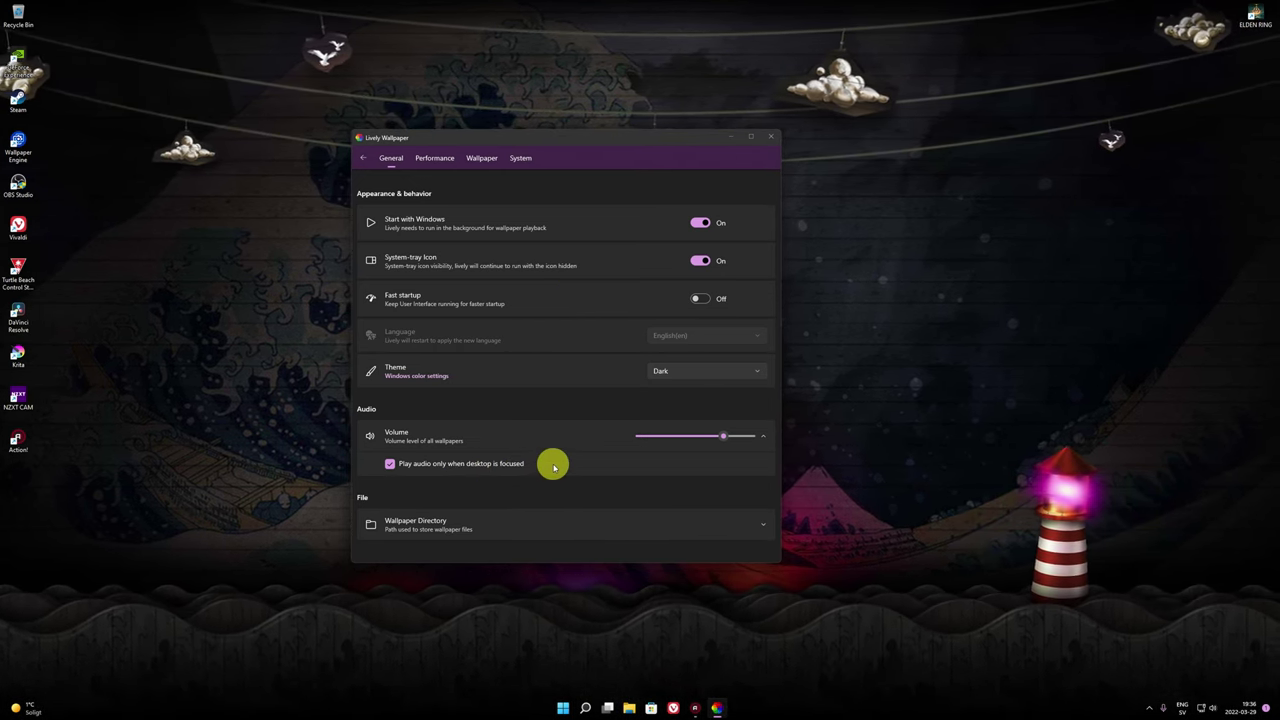
Expand the Wallpaper Directory setting in General settings, then collapse it to hide the path options
left_click(668, 524)
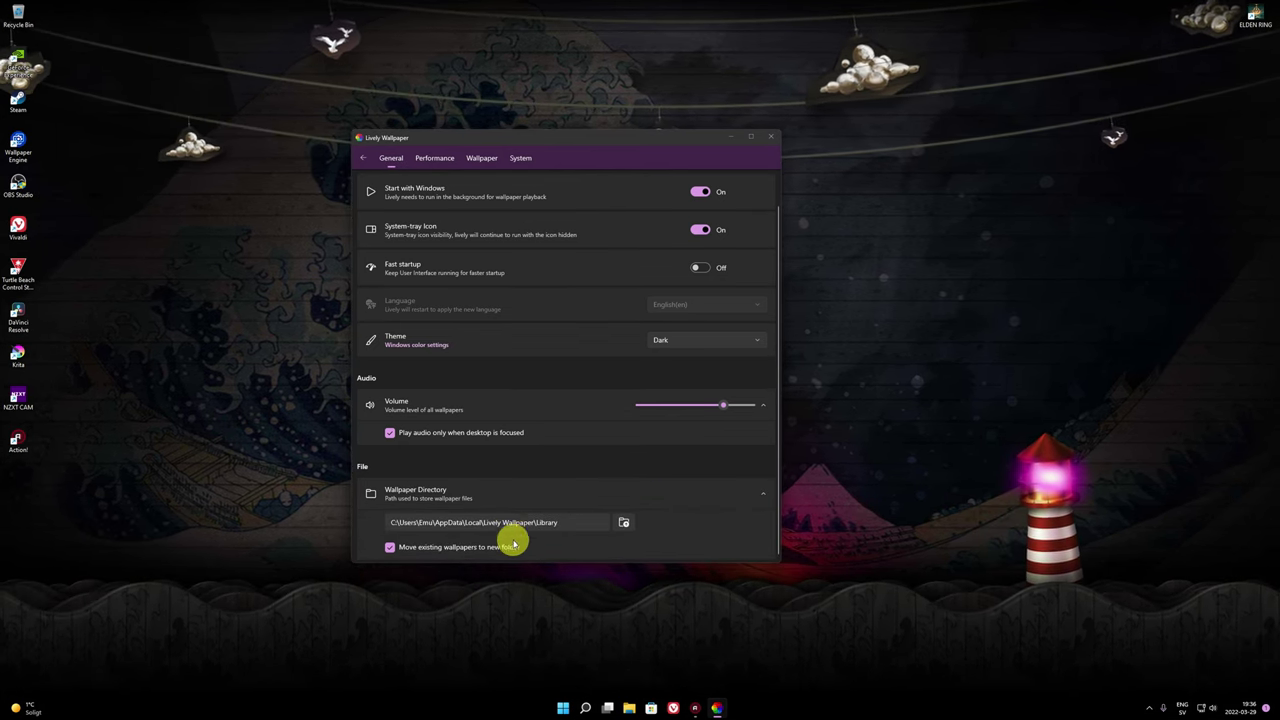
left_click(737, 493)
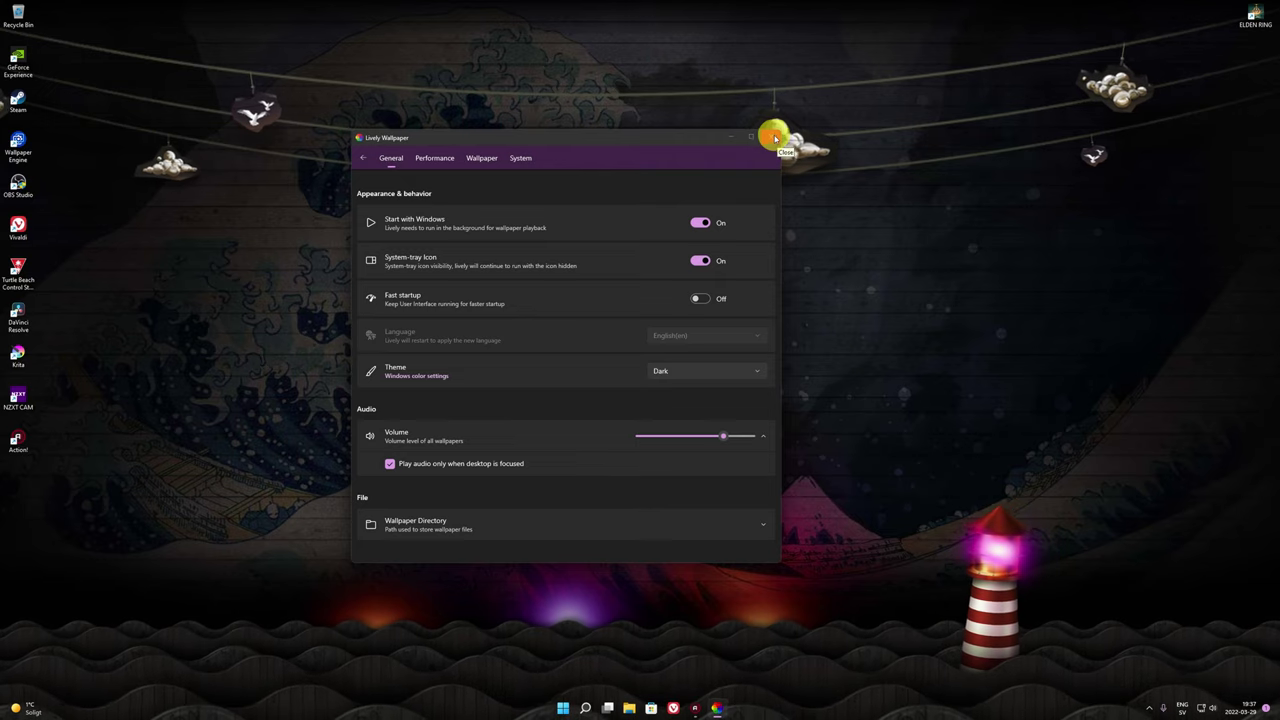
Back in the Library, apply Ripples briefly, then set Rain as the wallpaper
left_click(362, 158)
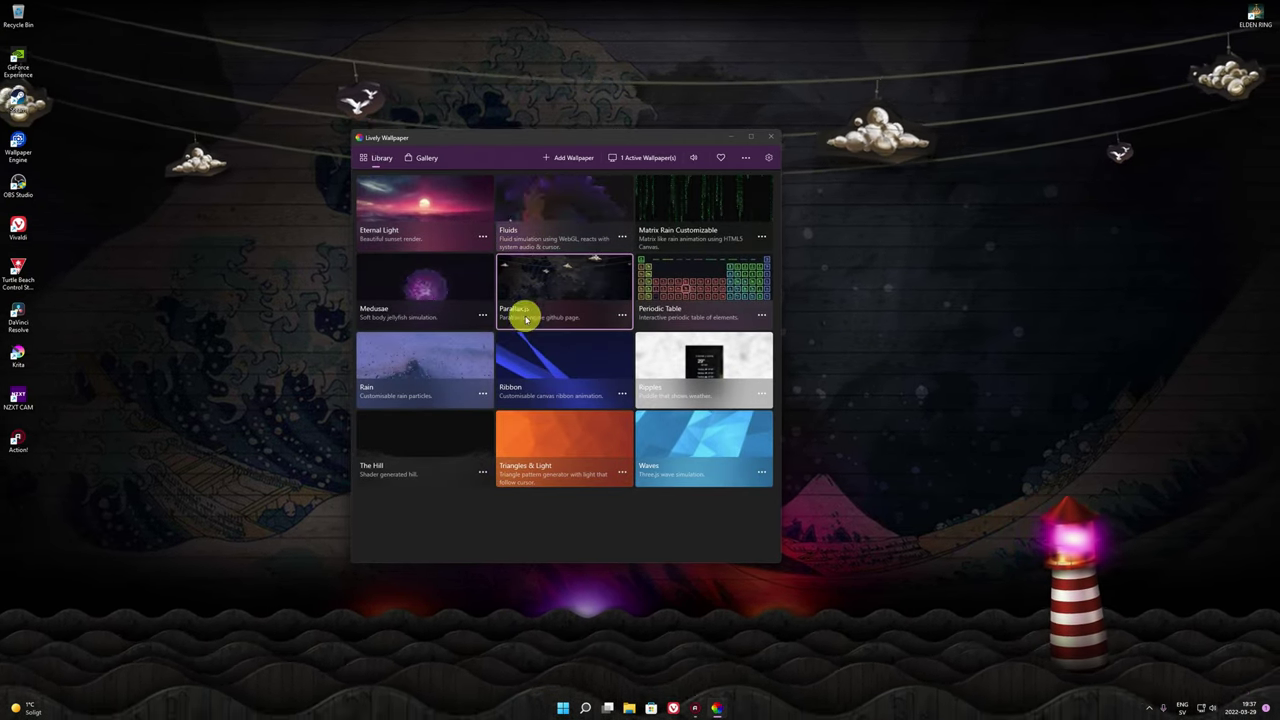
left_click(671, 380)
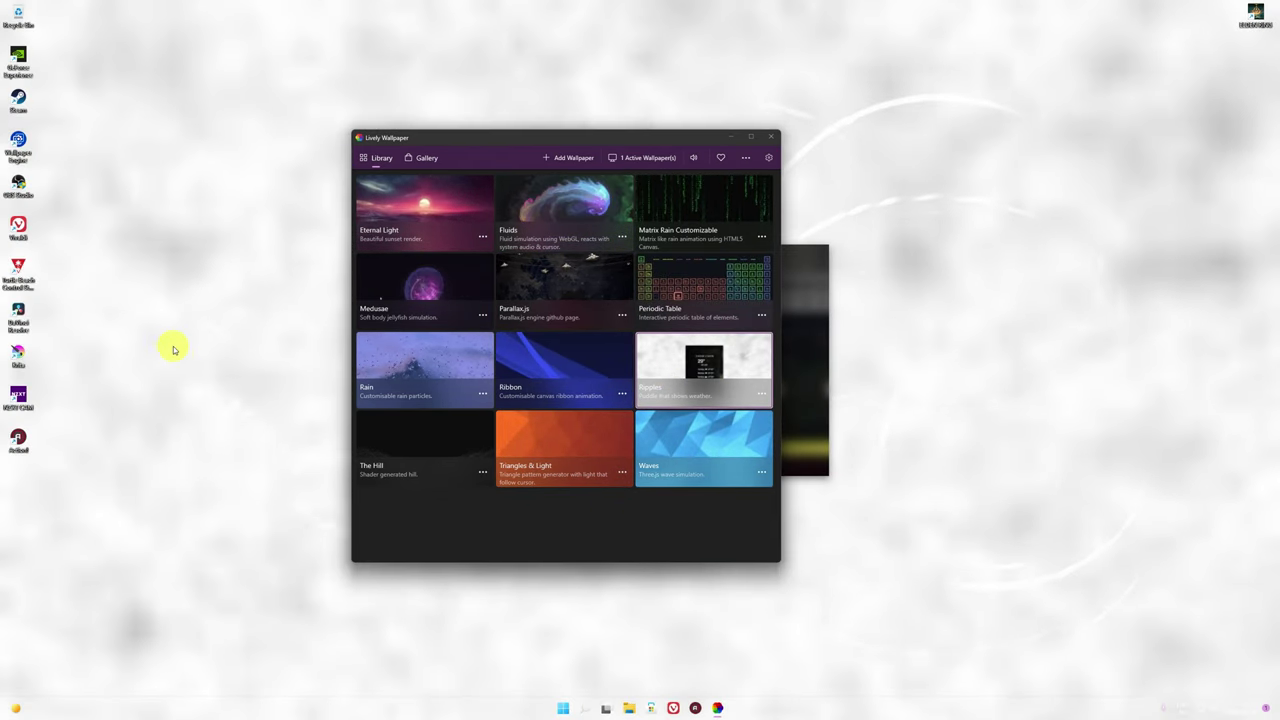
left_click(437, 363)
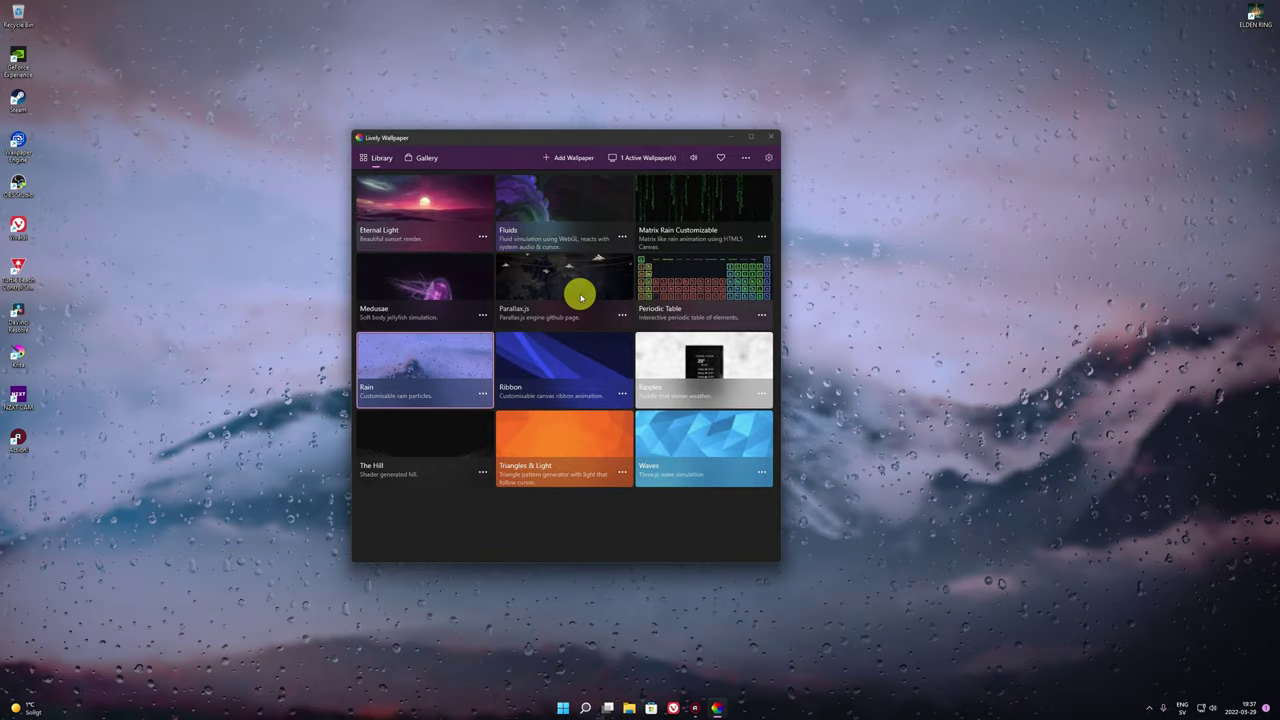
Close the Lively window and bring up its tray icon's context menu
left_click(773, 140)
left_click(1149, 708)
right_click(1166, 684)
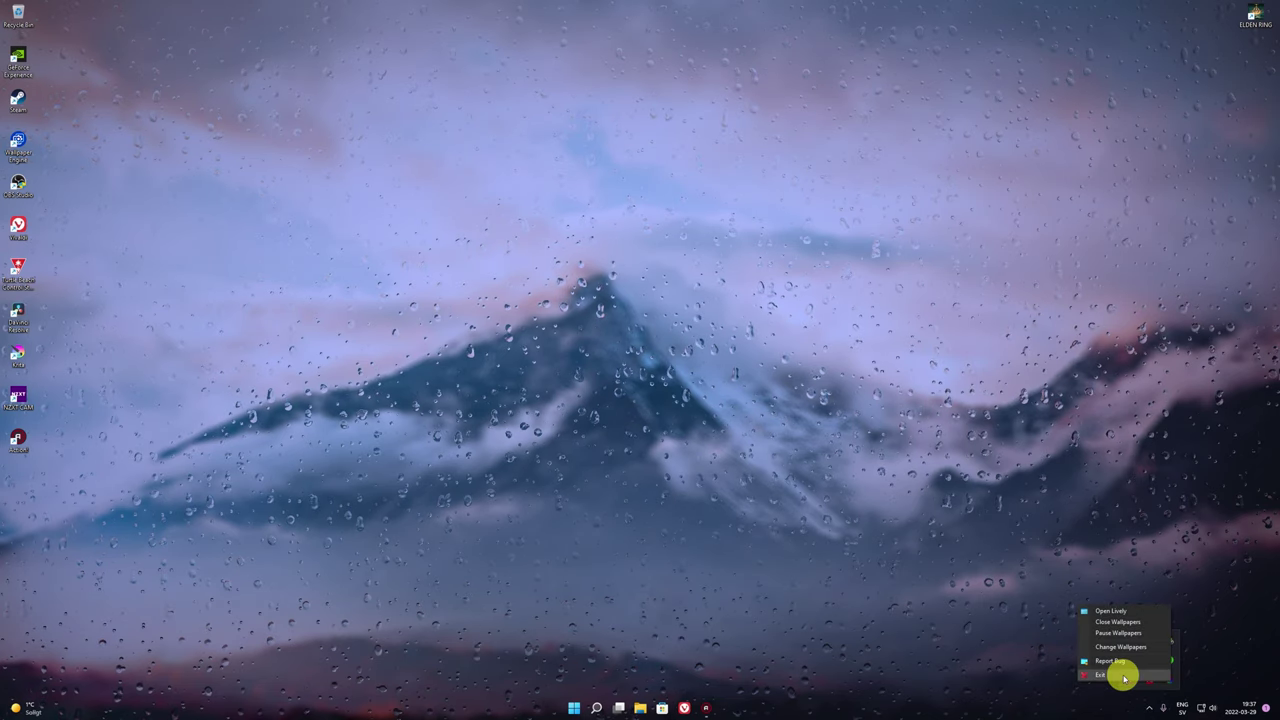
Exit Lively from the tray menu so the default Windows bloom wallpaper returns
left_click(1123, 677)
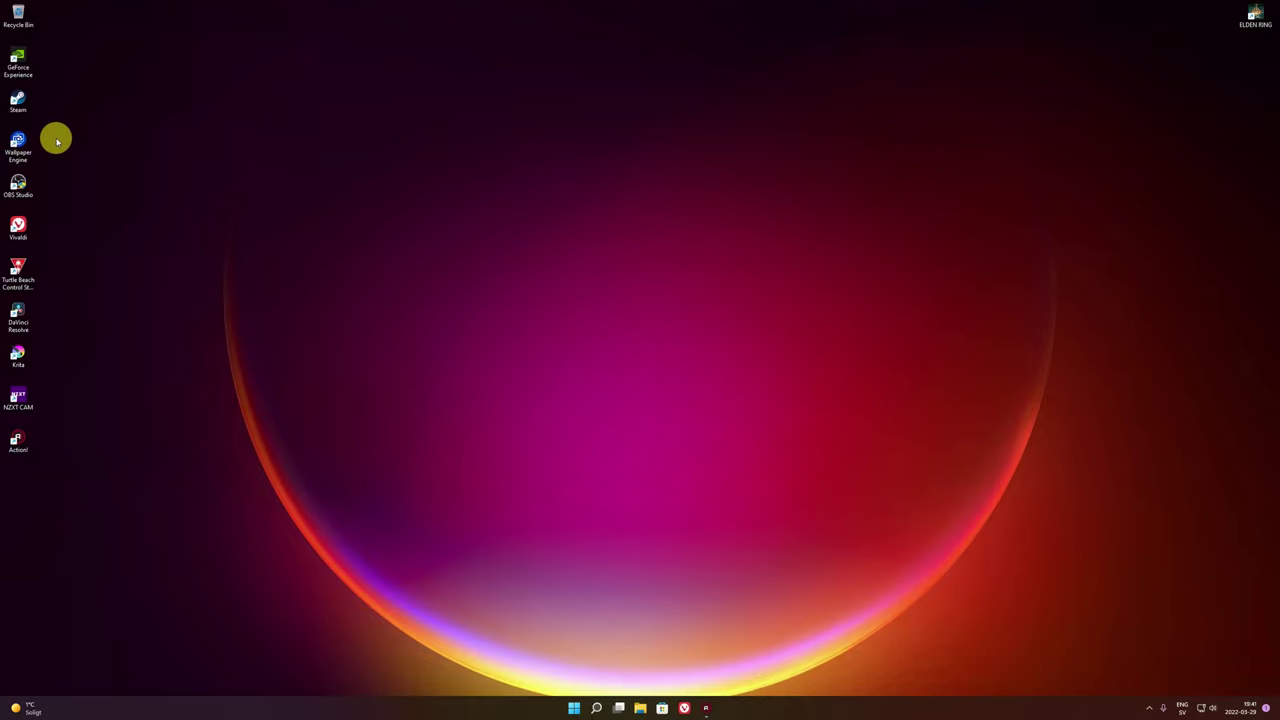
double_click(18, 100)
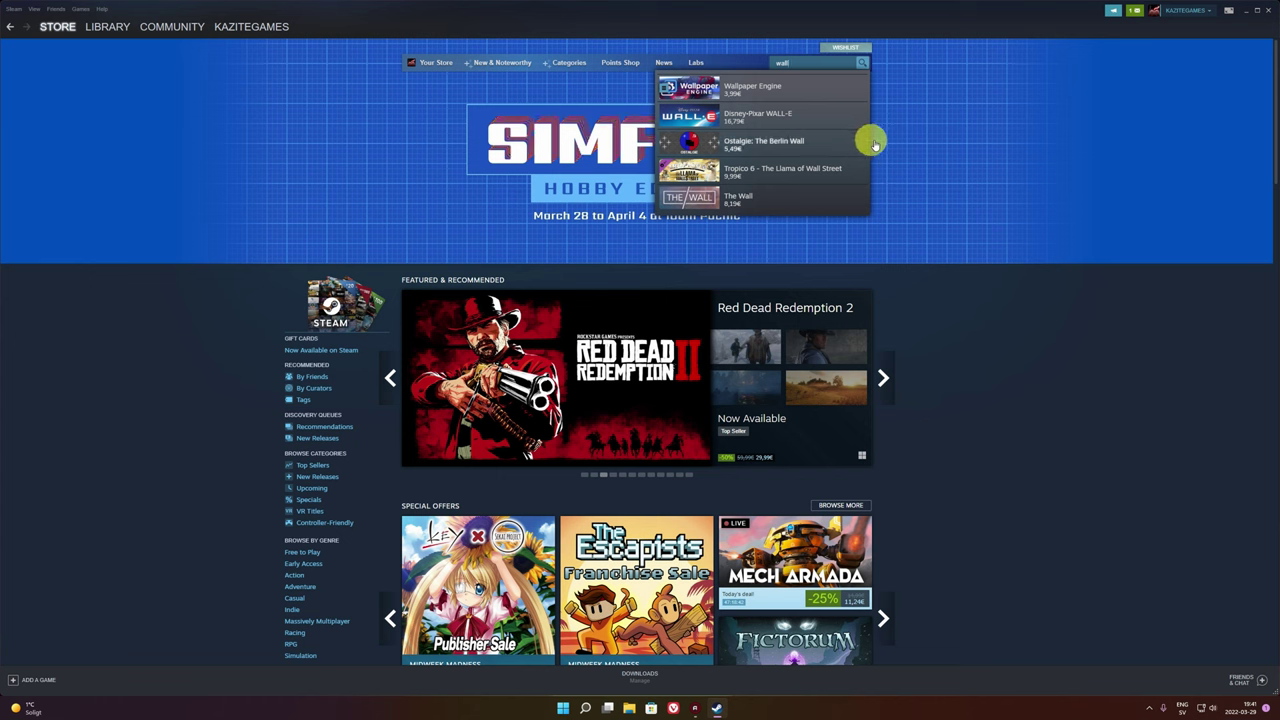
left_click(790, 89)
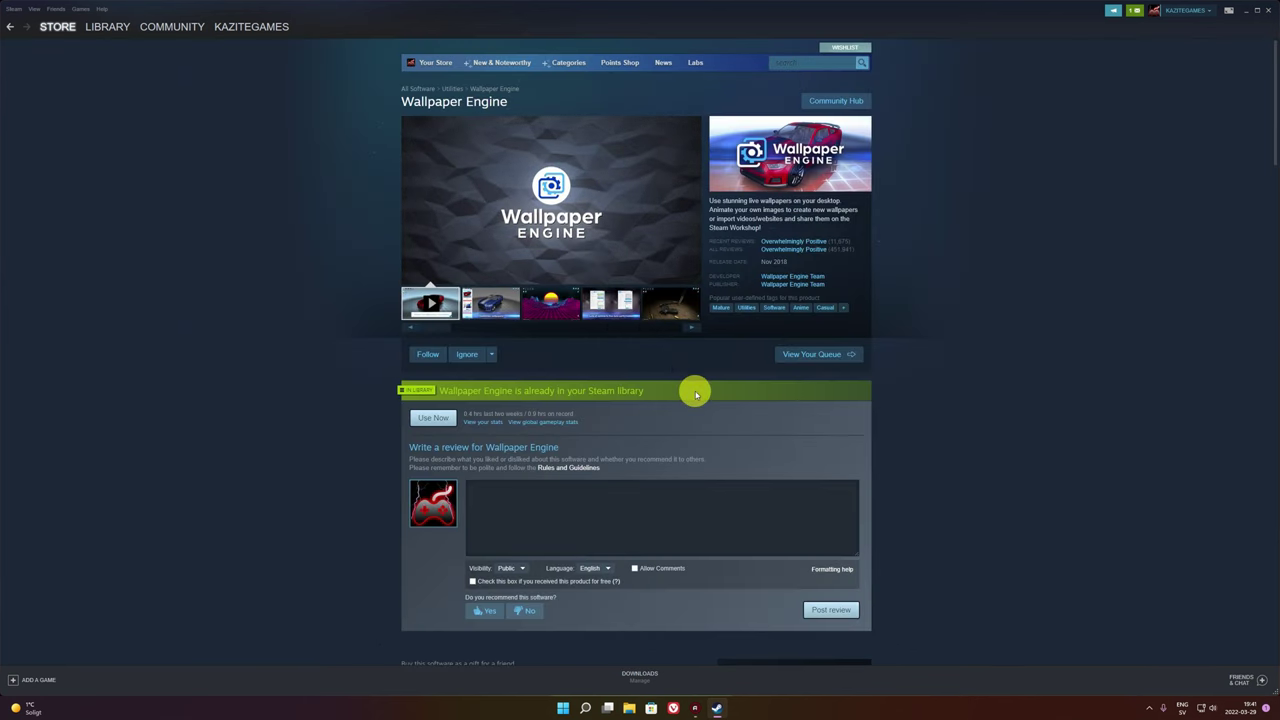
scroll(728, 466, "down", 1)
scroll(728, 466, "down", 3)
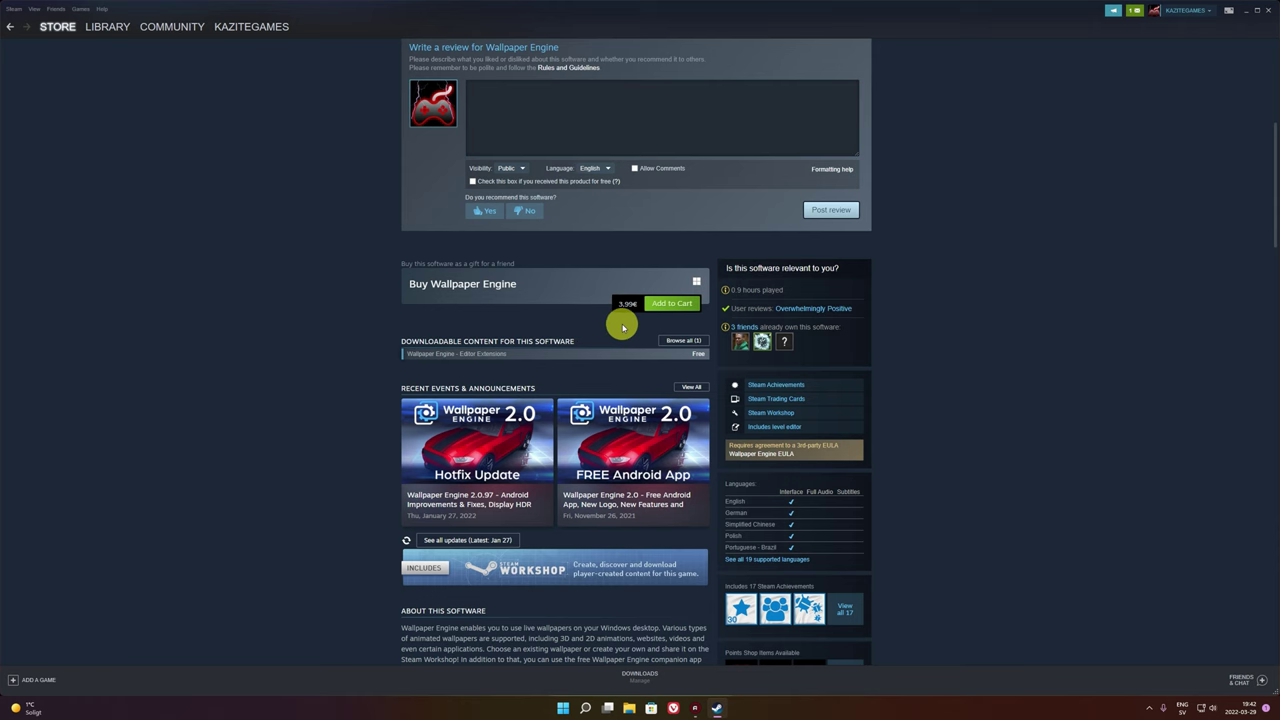
scroll(620, 320, "up", 5)
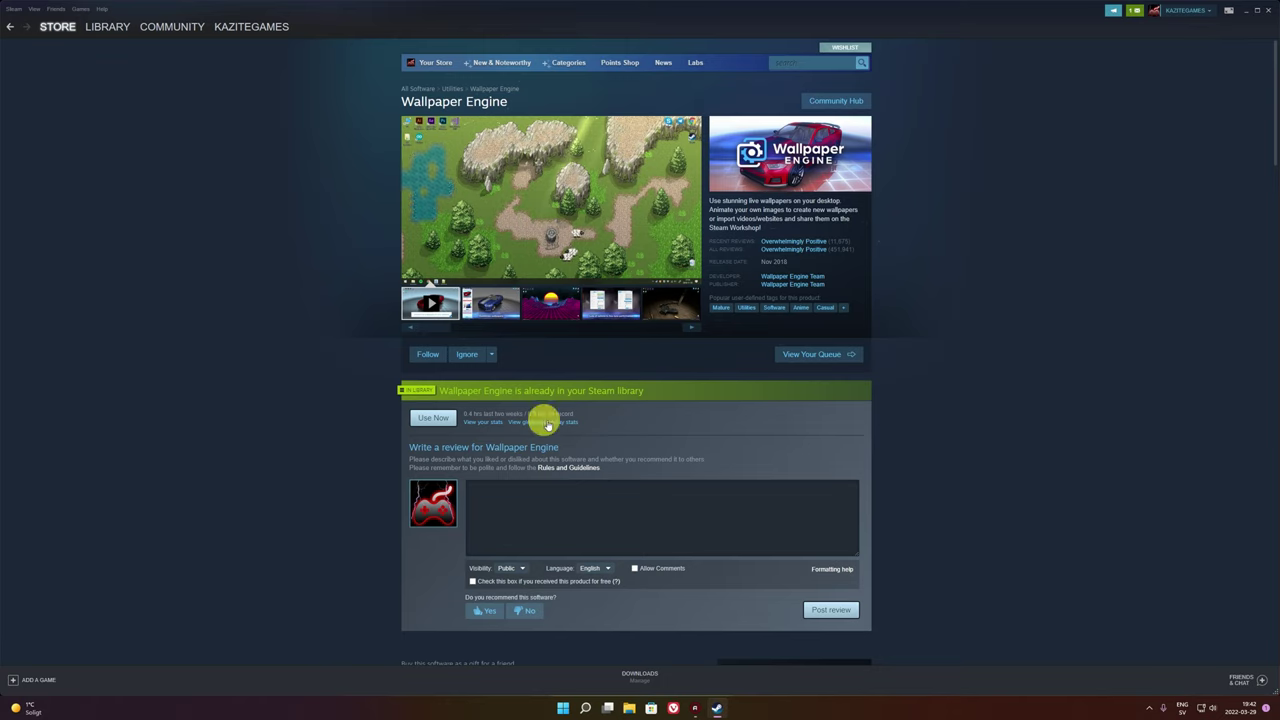
left_click(1270, 9)
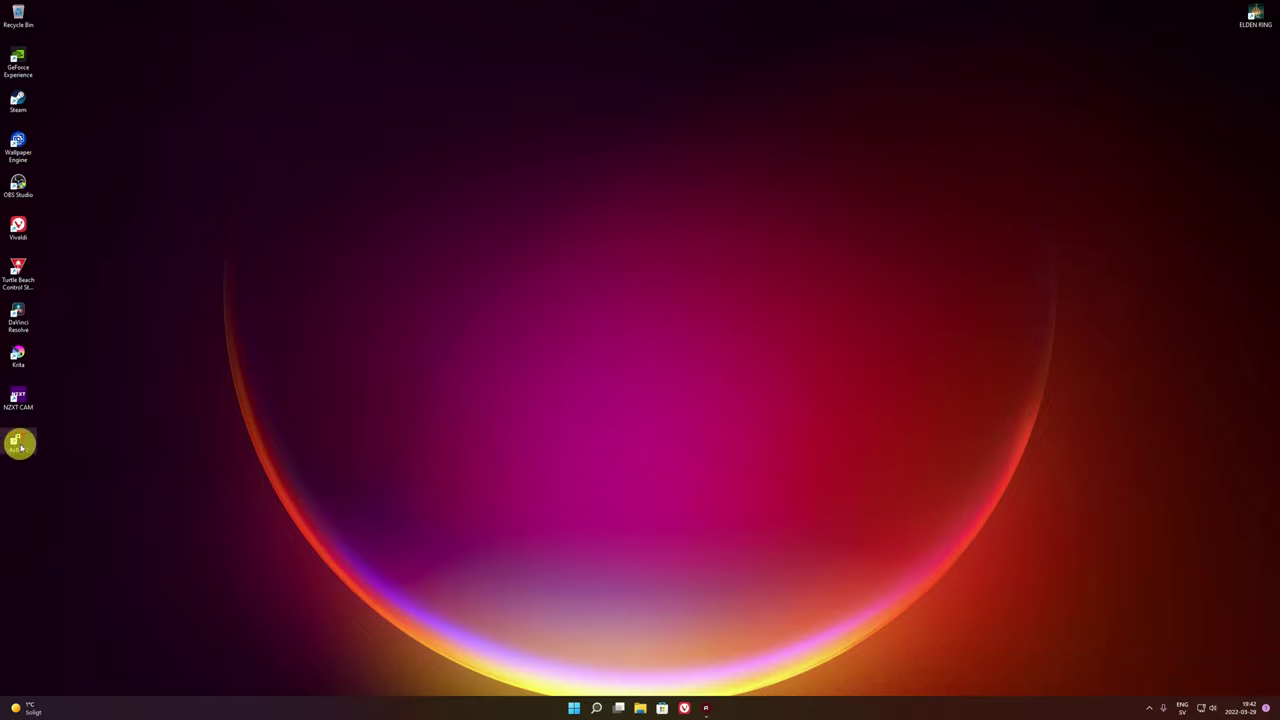
Launch Wallpaper Engine from its desktop icon and open its wallpaper browser via the tray icon
double_click(16, 139)
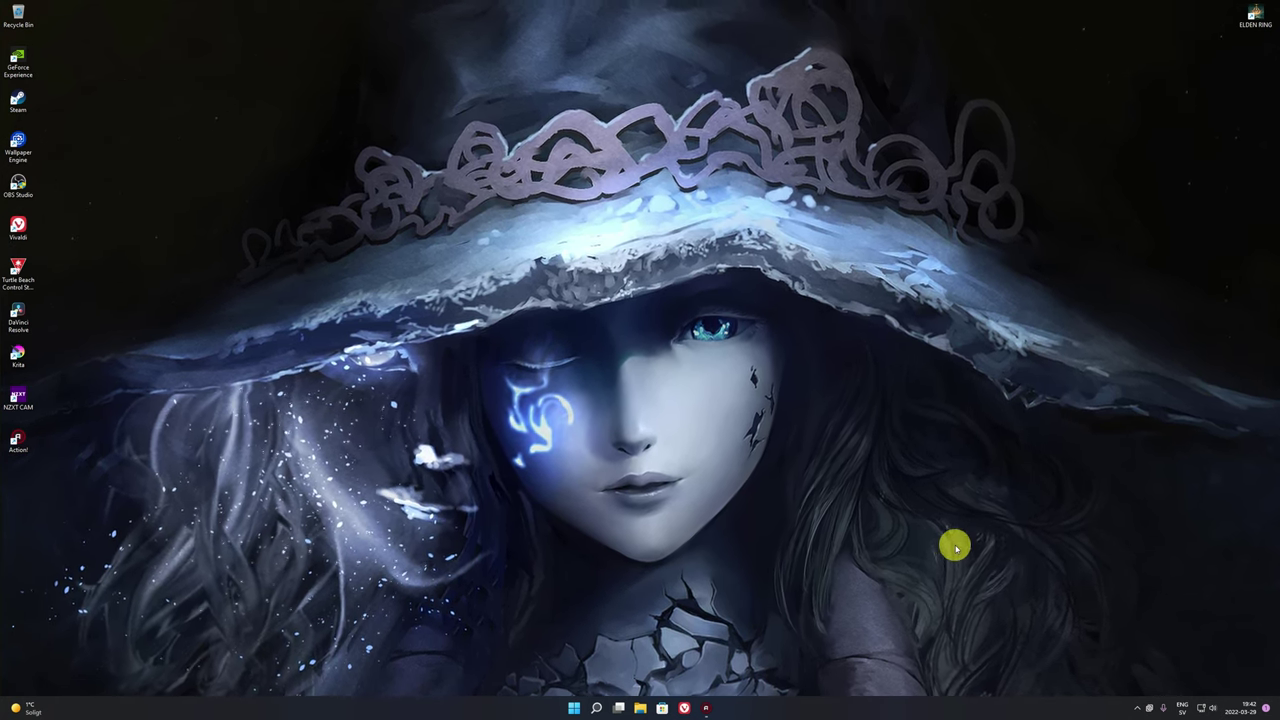
left_click(1140, 709)
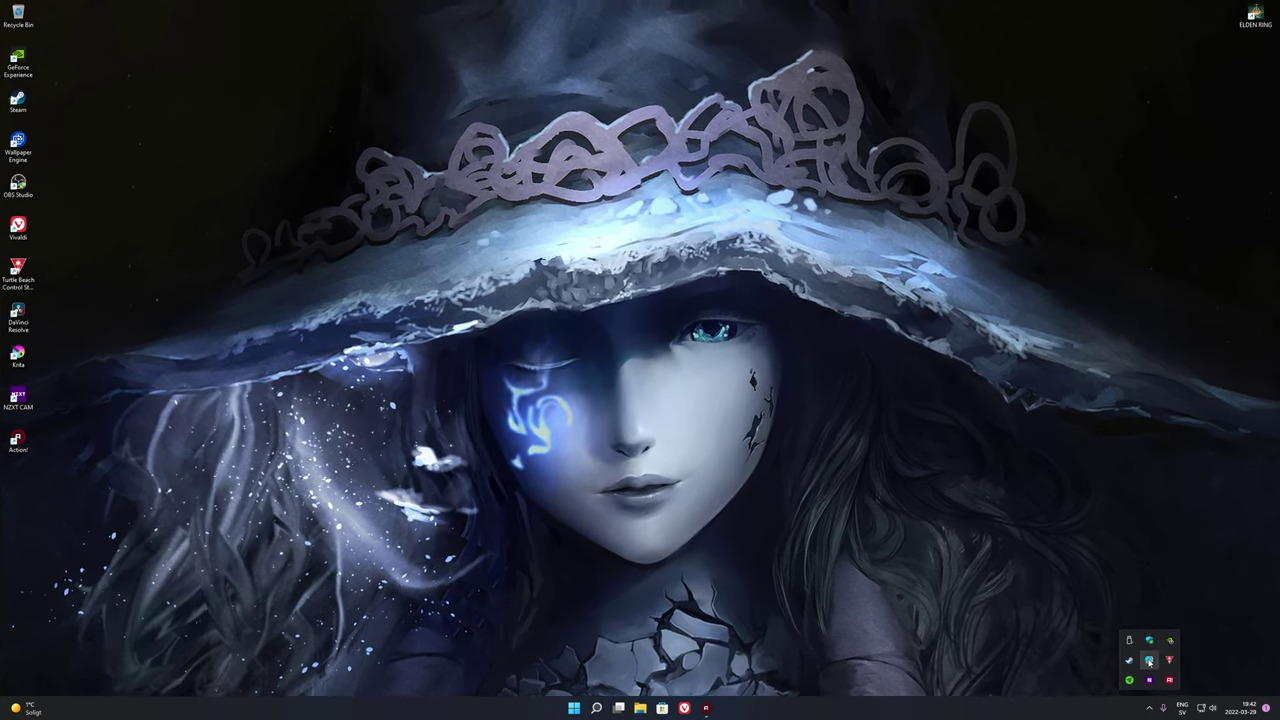
left_click(1149, 660)
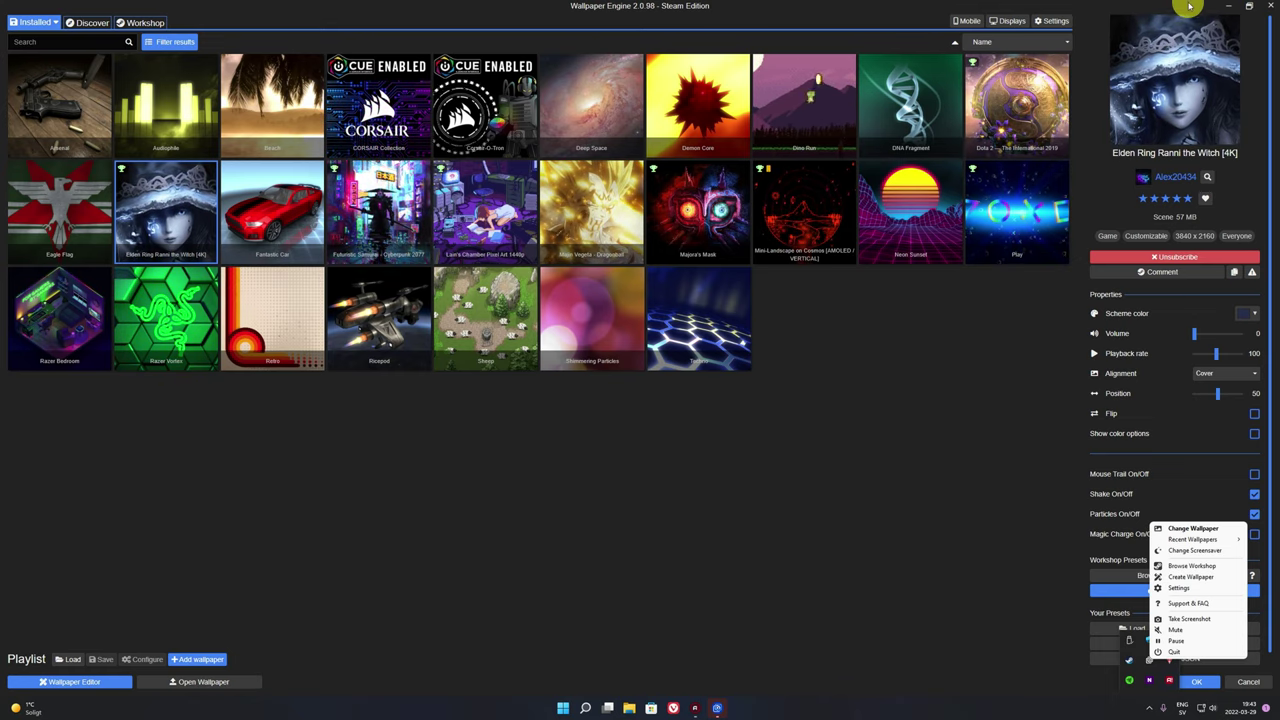
Restore and reposition the wallpaper browser, then apply the Majora's Mask wallpaper and close it
left_click(1247, 7)
left_click_drag(771, 62, 618, 108)
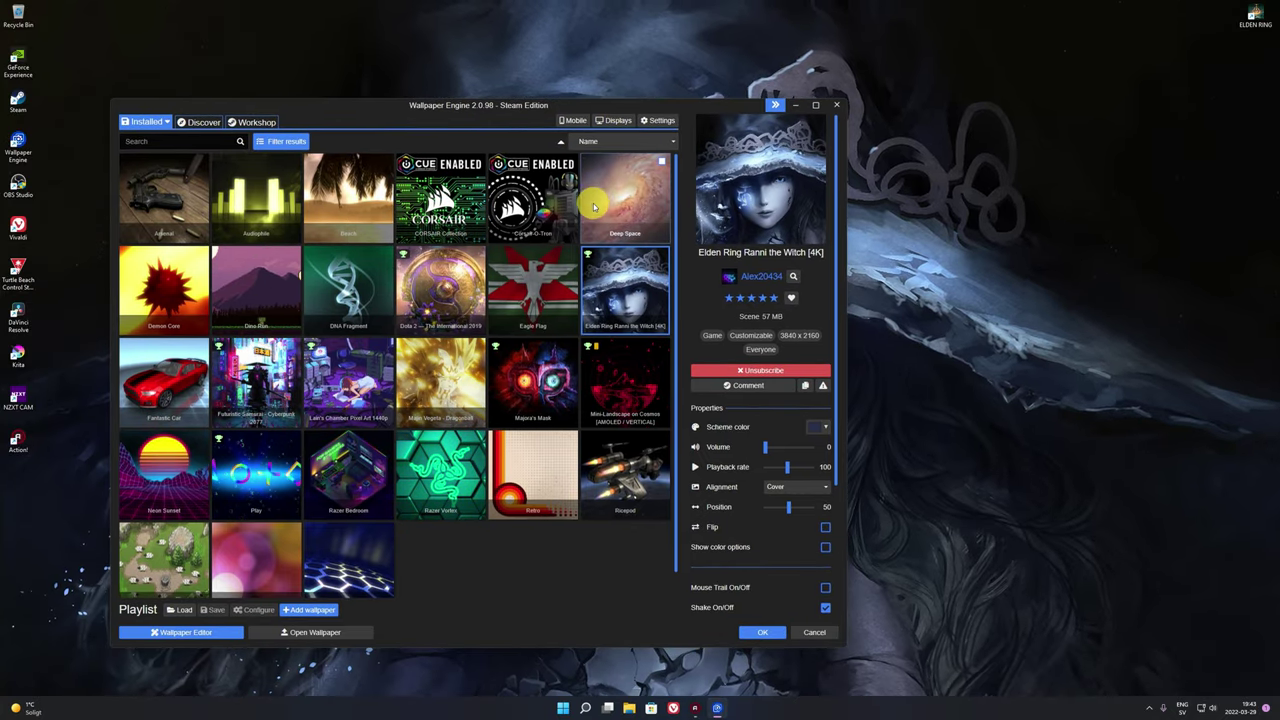
left_click(270, 152)
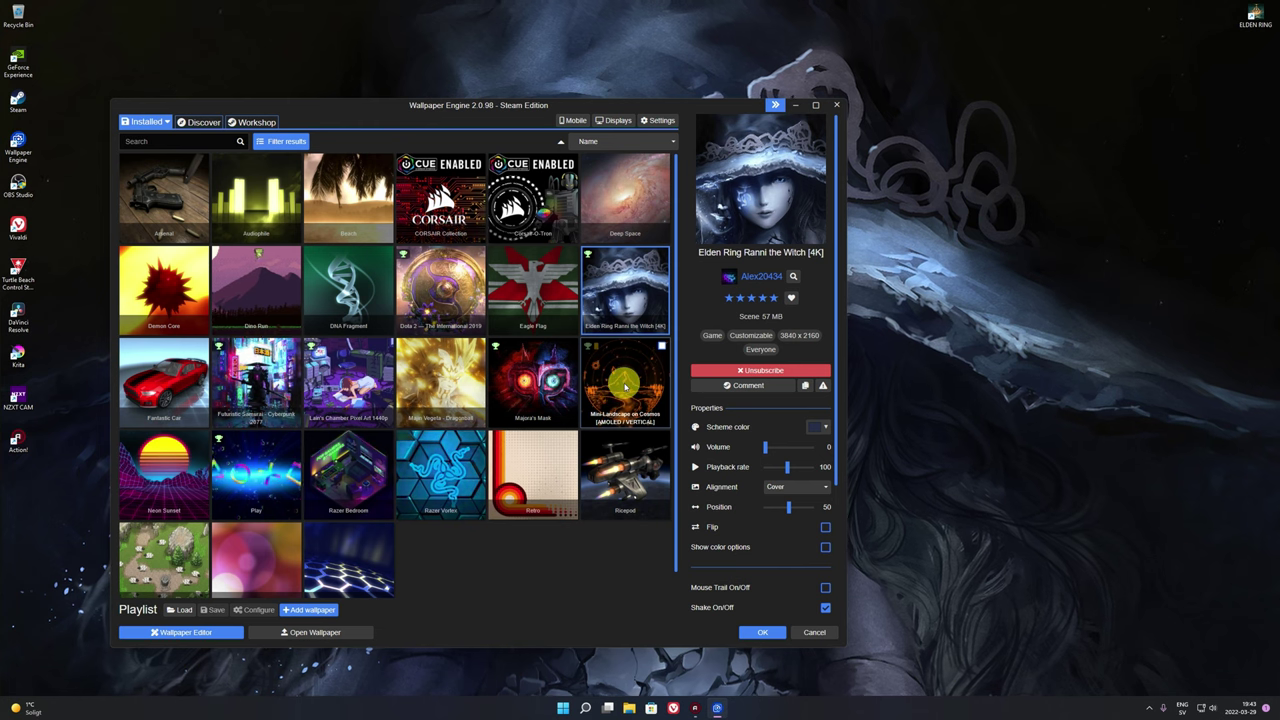
left_click(523, 381)
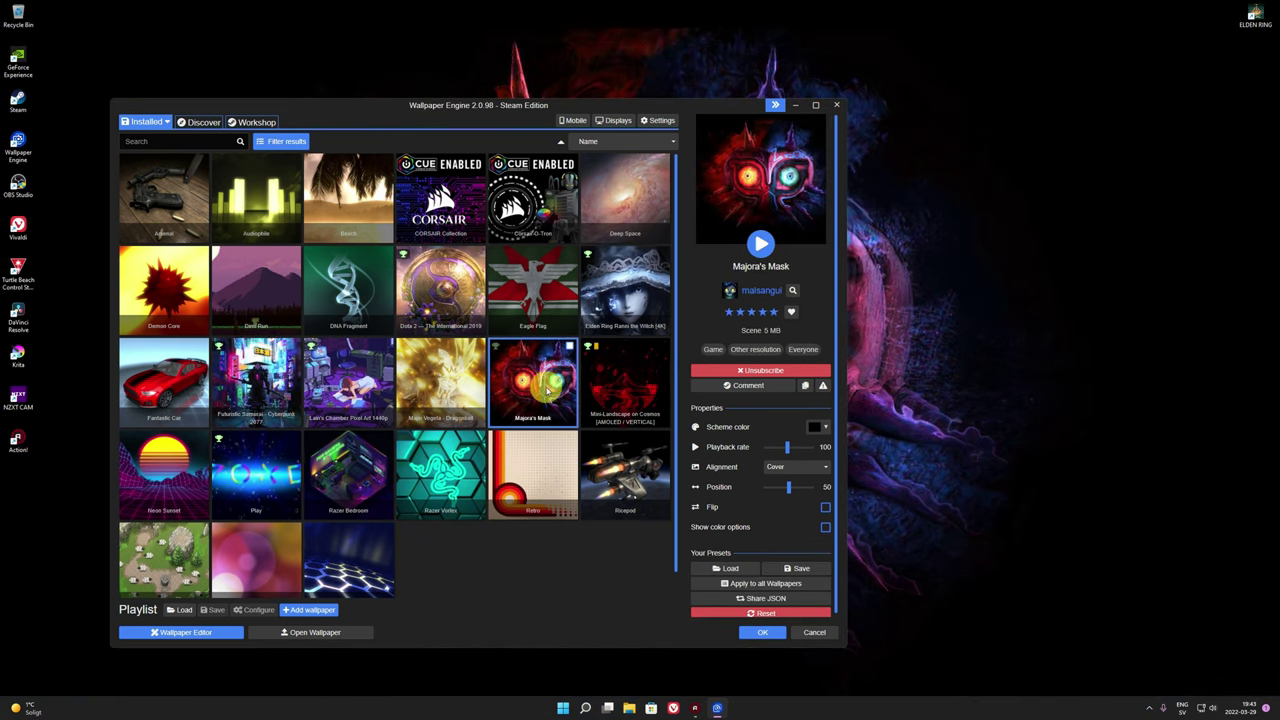
left_click(760, 636)
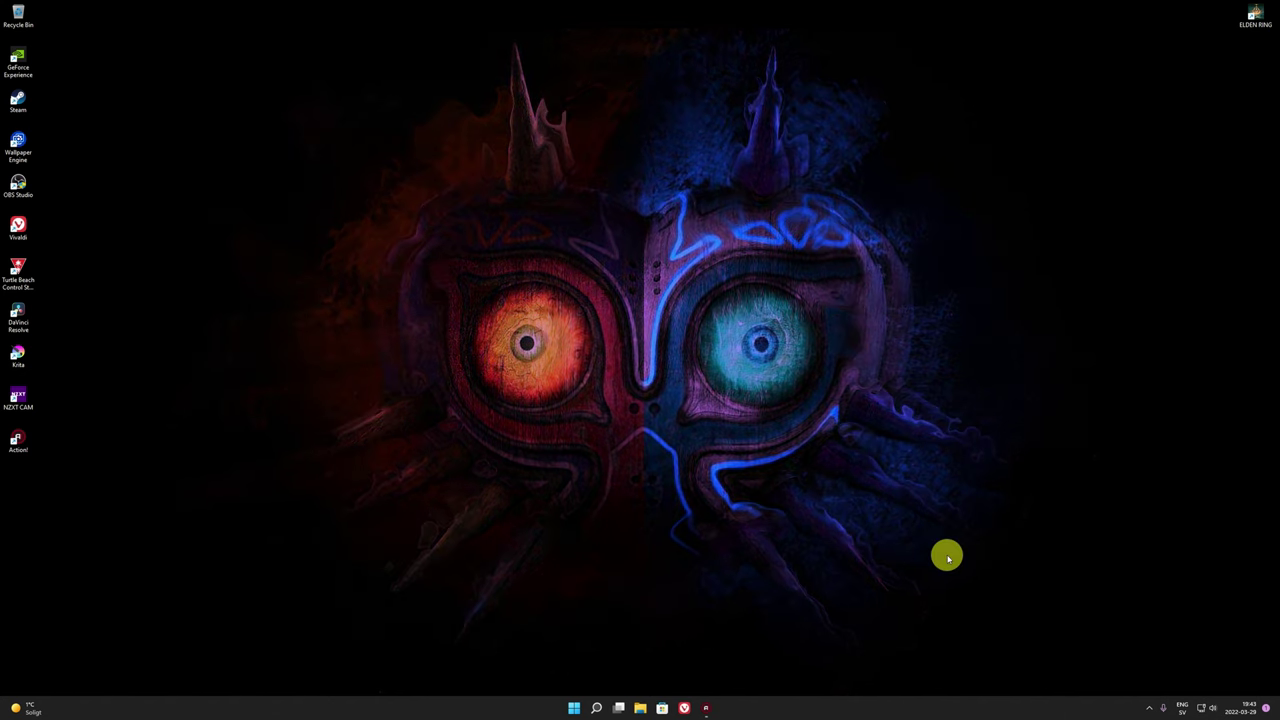
Reopen the browser, preview Mini-Landscape on Cosmos, Ricepod and Majora's Mask, then apply Majin Vegeta - Dragonball
left_click(1149, 709)
left_click(1168, 680)
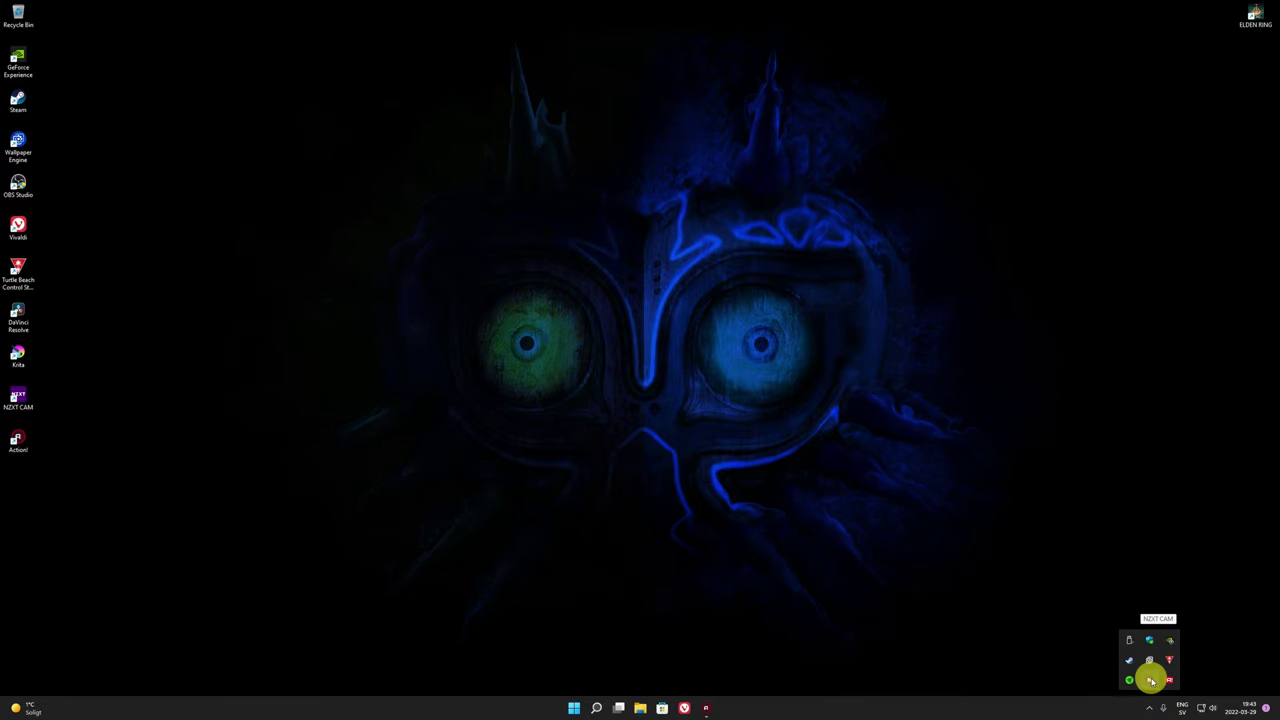
left_click(1149, 660)
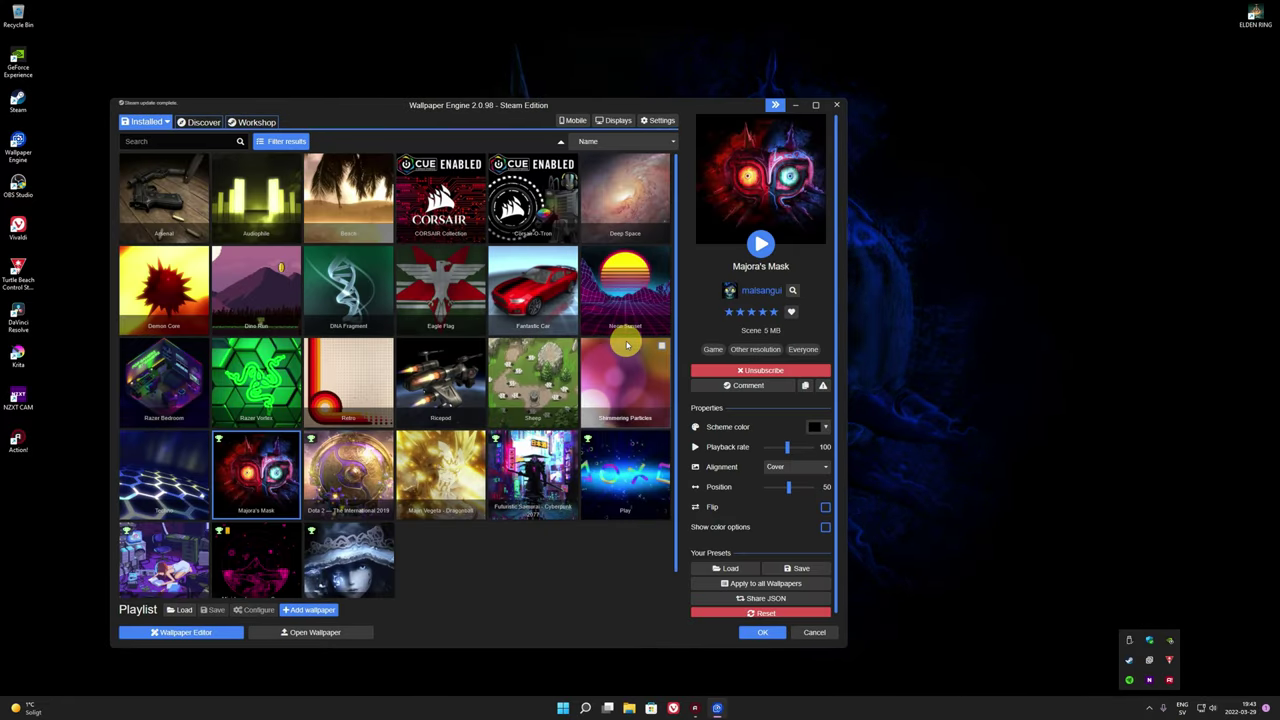
left_click(622, 383)
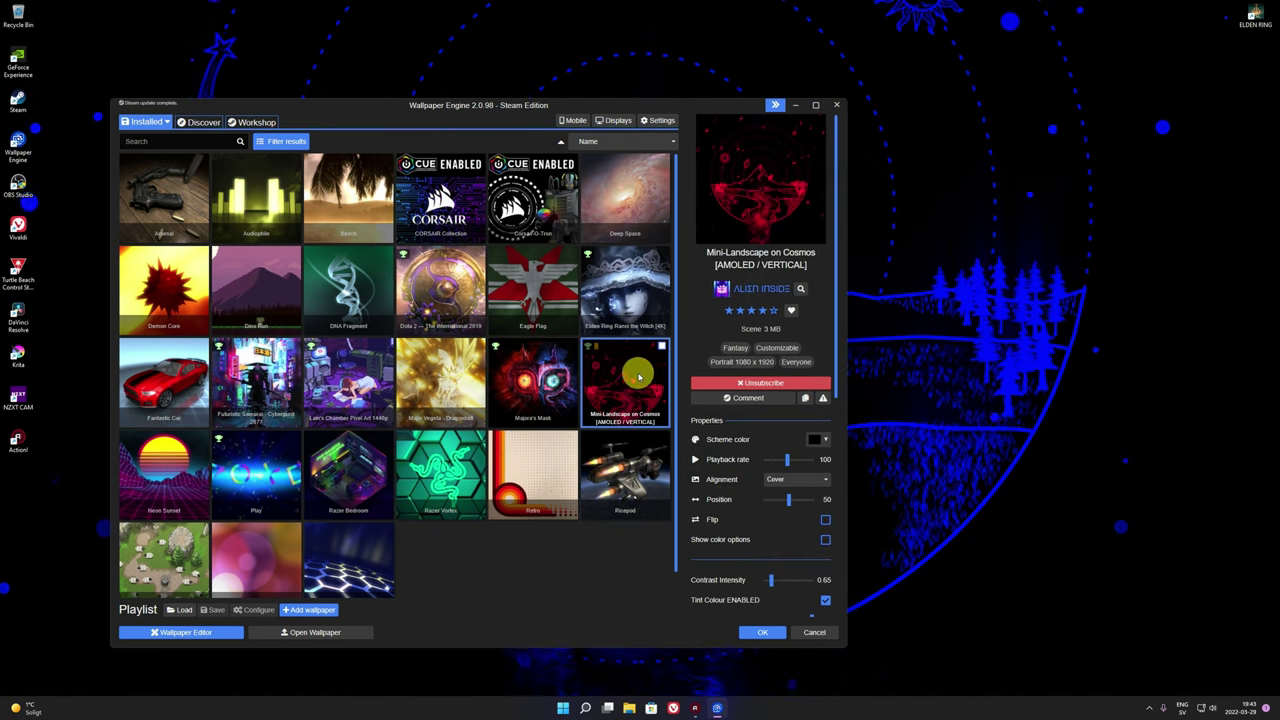
left_click(614, 481)
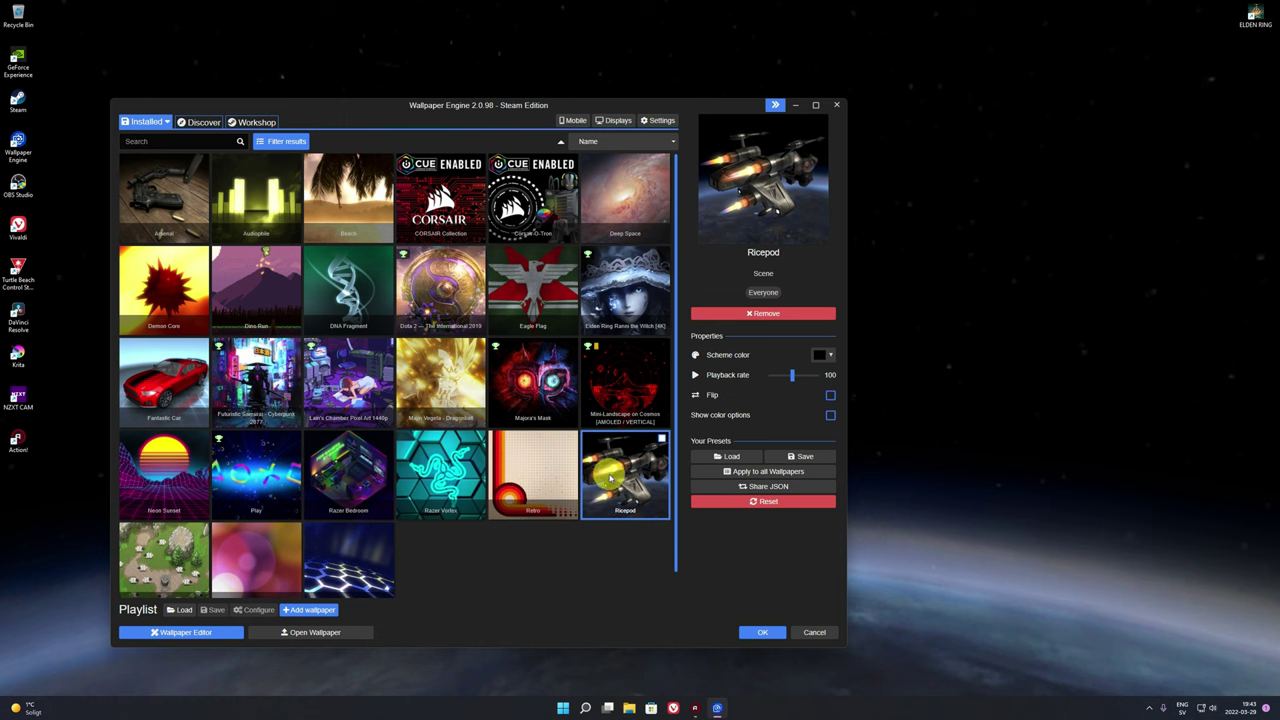
left_click(516, 398)
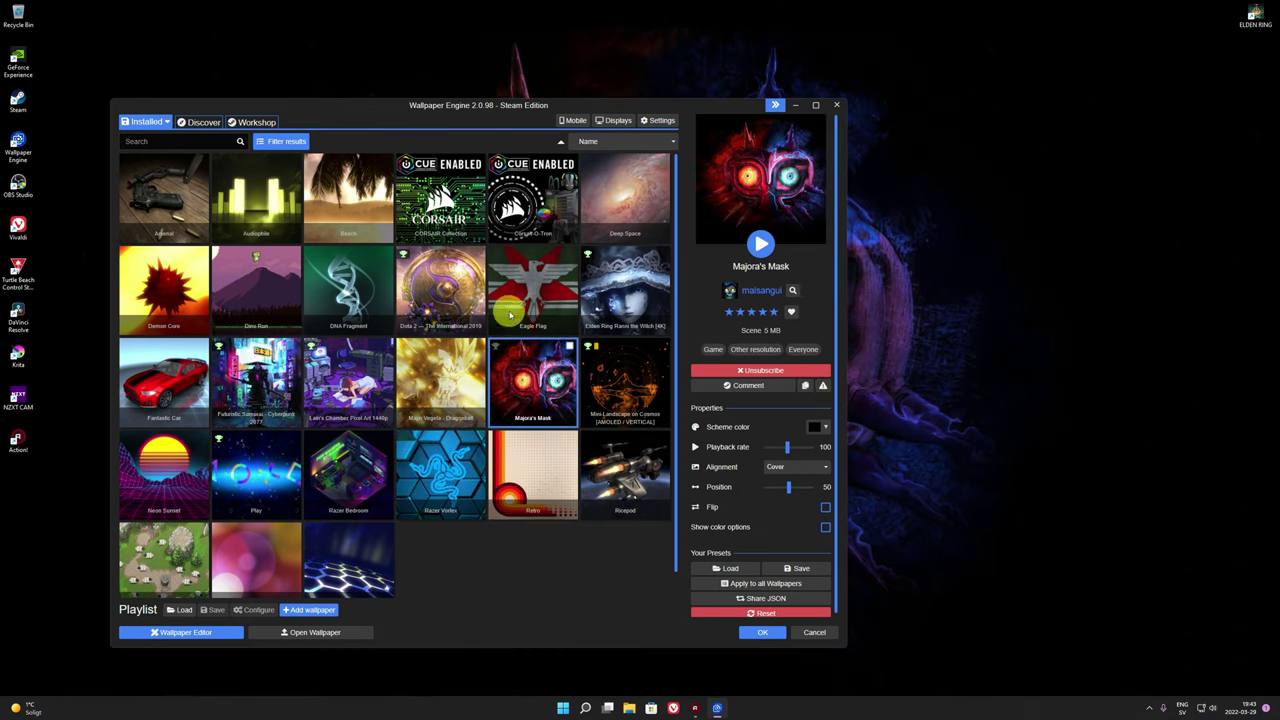
left_click(430, 380)
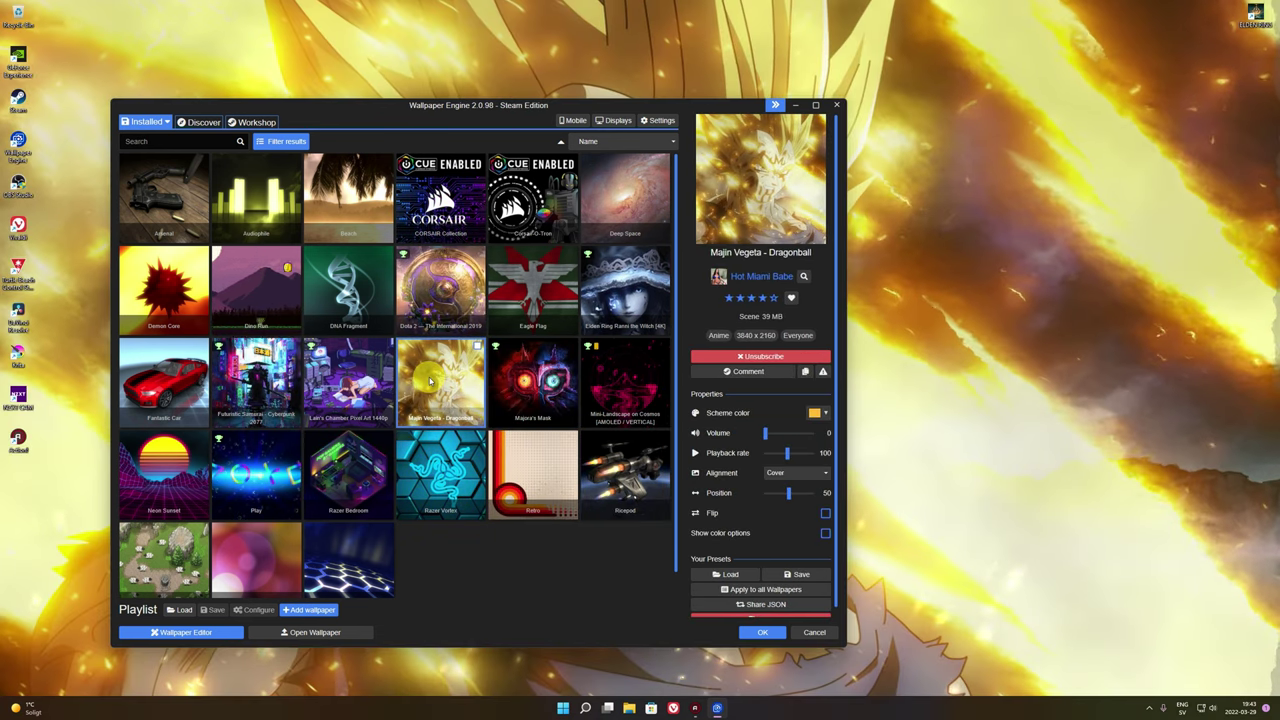
left_click(762, 632)
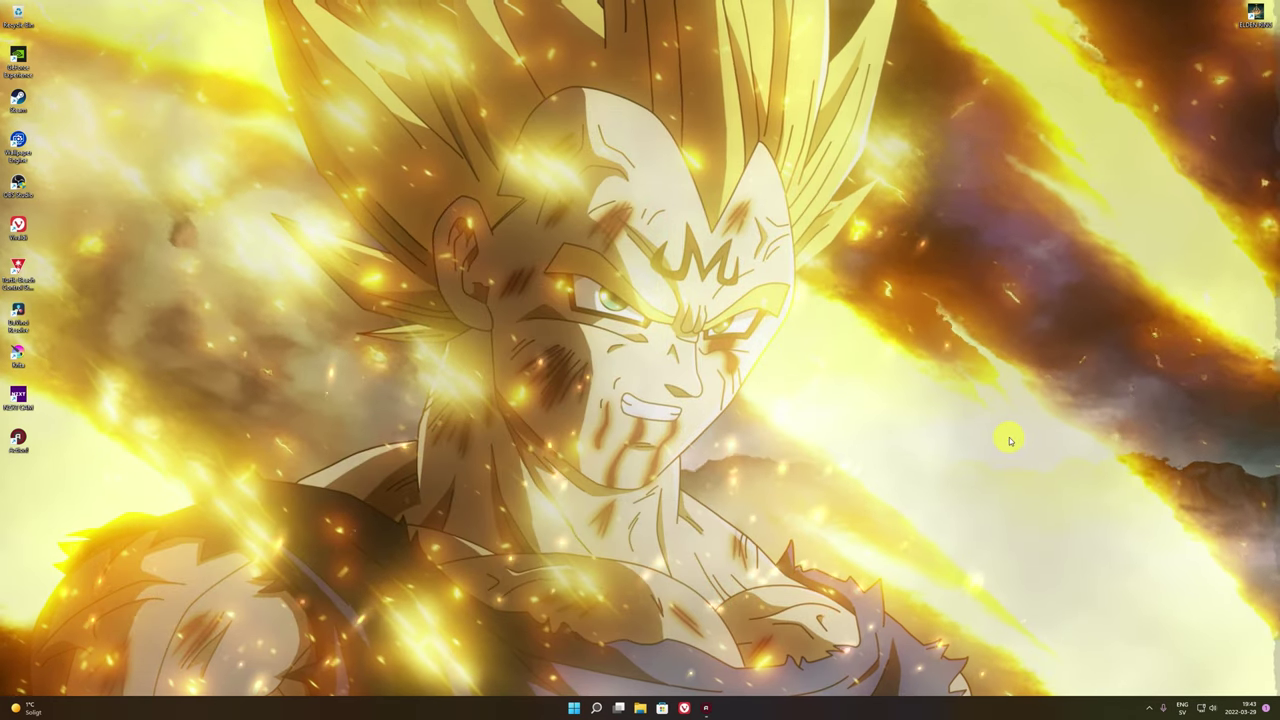